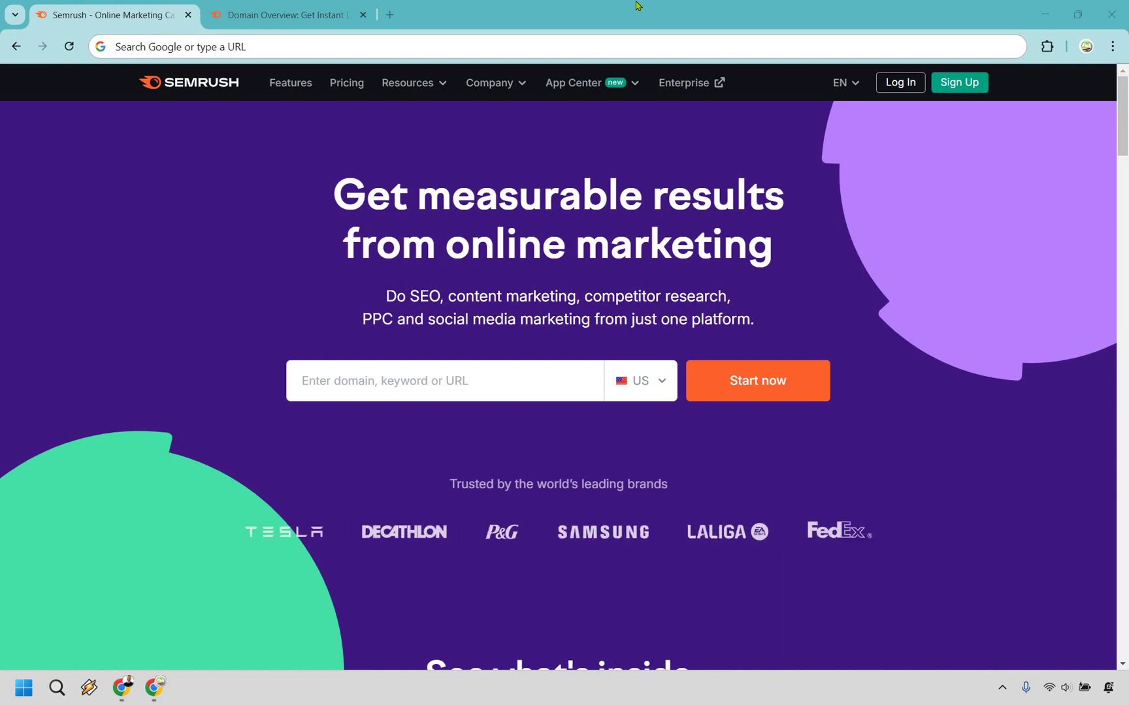
{"action": "key", "text": "ctrl+Tab"}
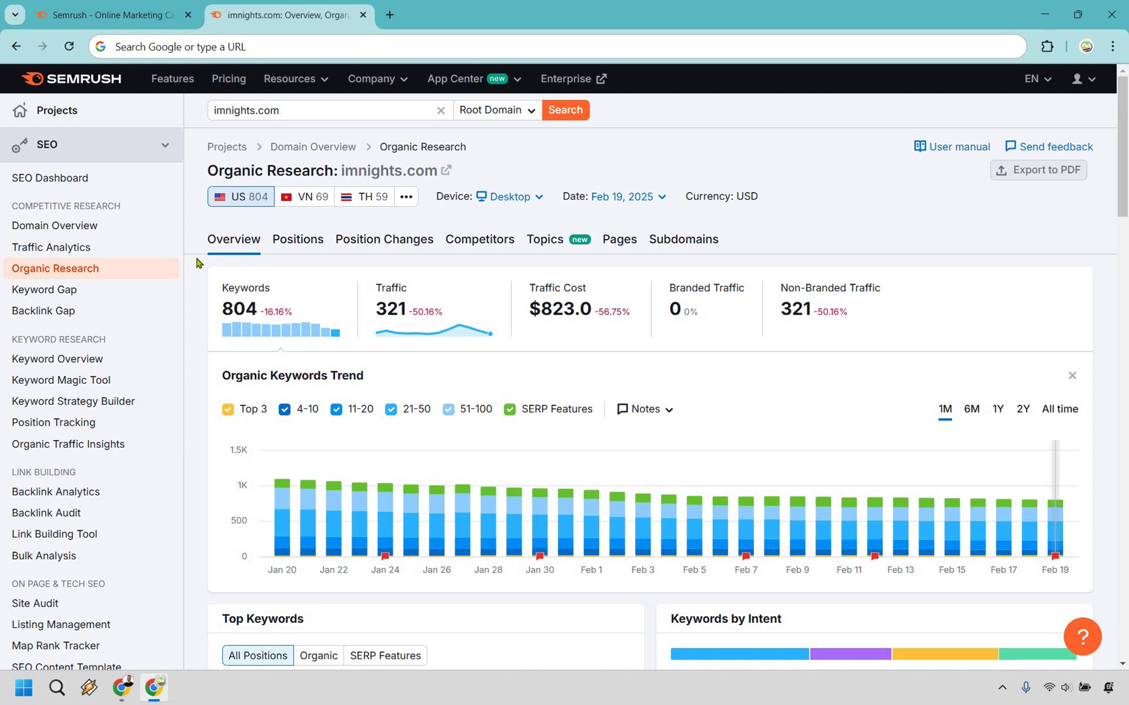
Show imnights.com's Competitors tab and scroll down to the Organic Competitors table.
{"action": "left_click", "coordinate": [467, 247]}
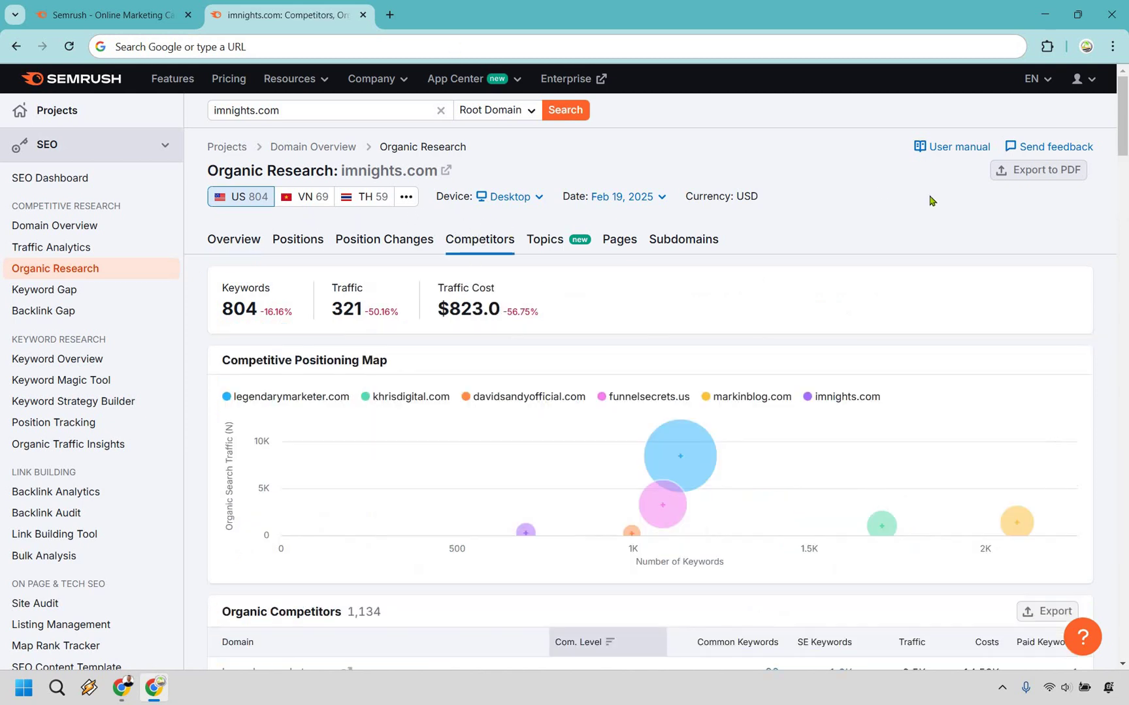
{"action": "scroll", "coordinate": [807, 239], "scroll_direction": "down", "scroll_amount": 3}
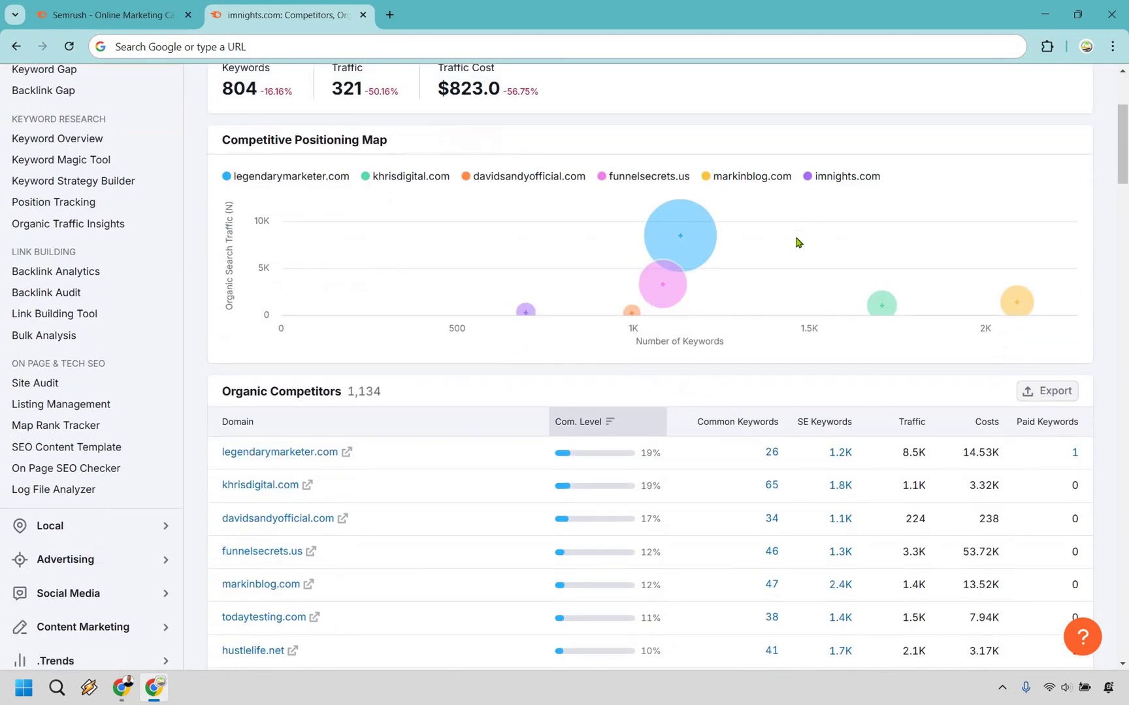
{"action": "scroll", "coordinate": [775, 272], "scroll_direction": "down", "scroll_amount": 1}
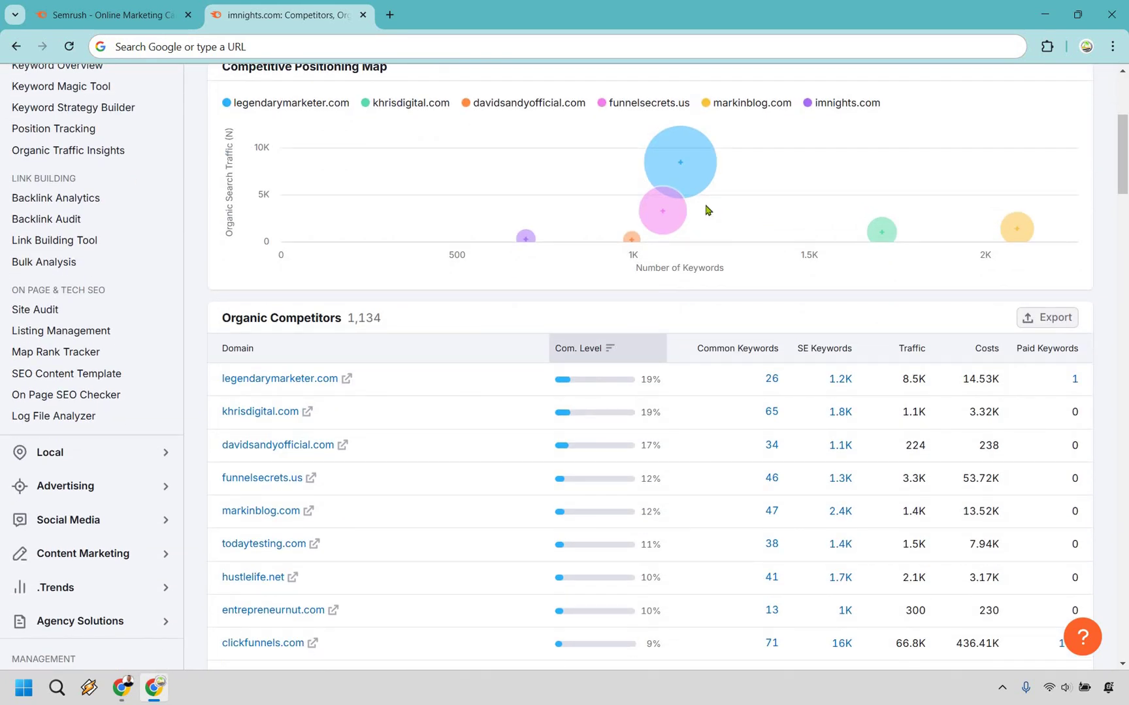
{"action": "scroll", "coordinate": [605, 270], "scroll_direction": "down", "scroll_amount": 1}
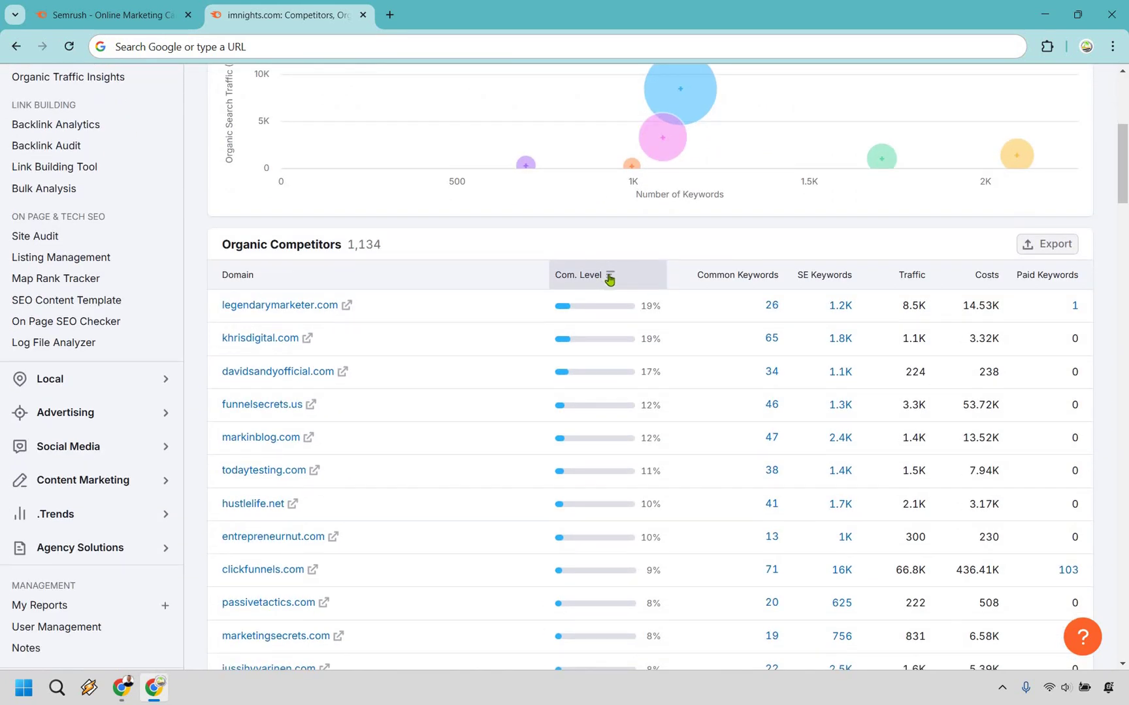
{"action": "mouse_move", "coordinate": [609, 279]}
Open khrisdigital.com's Organic Research overview and scroll through its traffic and keyword stats.
{"action": "left_click", "coordinate": [251, 338]}
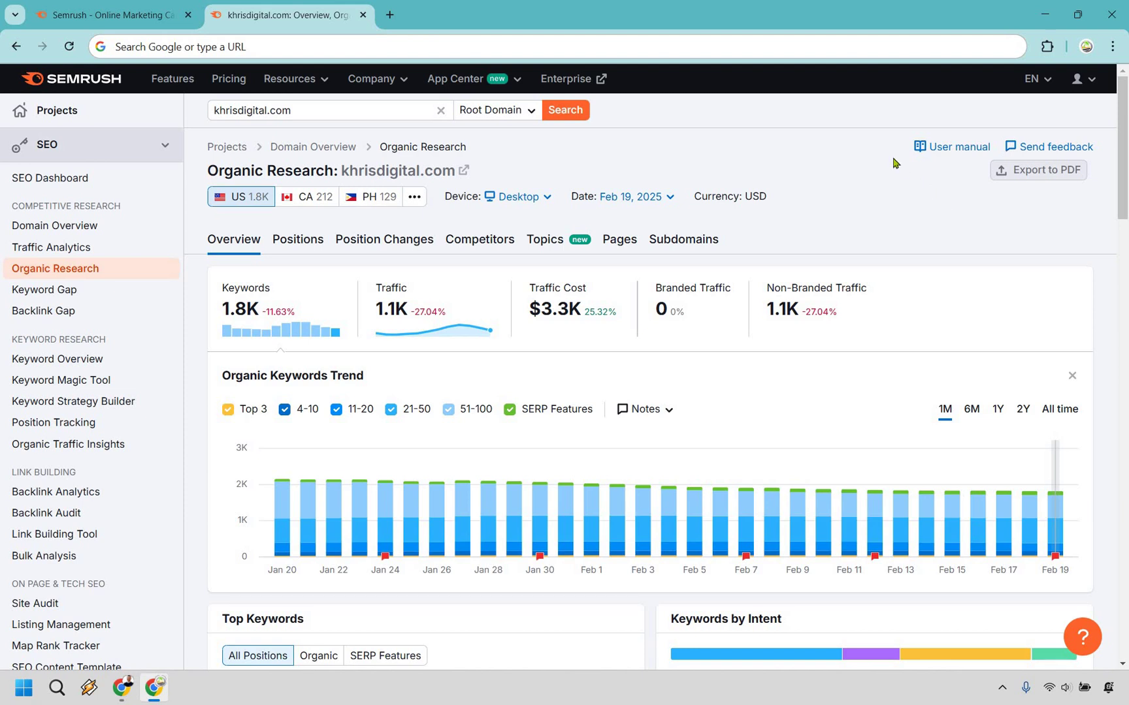
{"action": "scroll", "coordinate": [516, 333], "scroll_direction": "down", "scroll_amount": 3}
{"action": "scroll", "coordinate": [491, 309], "scroll_direction": "down", "scroll_amount": 1}
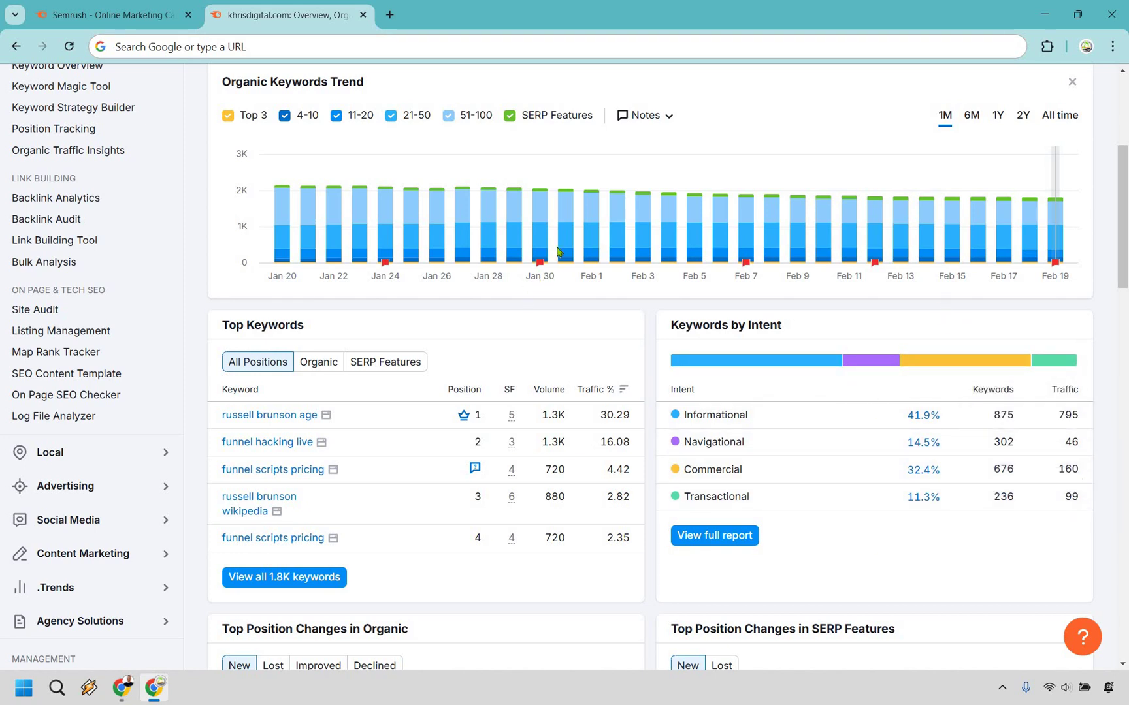
{"action": "scroll", "coordinate": [557, 275], "scroll_direction": "down", "scroll_amount": 3}
{"action": "scroll", "coordinate": [564, 266], "scroll_direction": "down", "scroll_amount": 1}
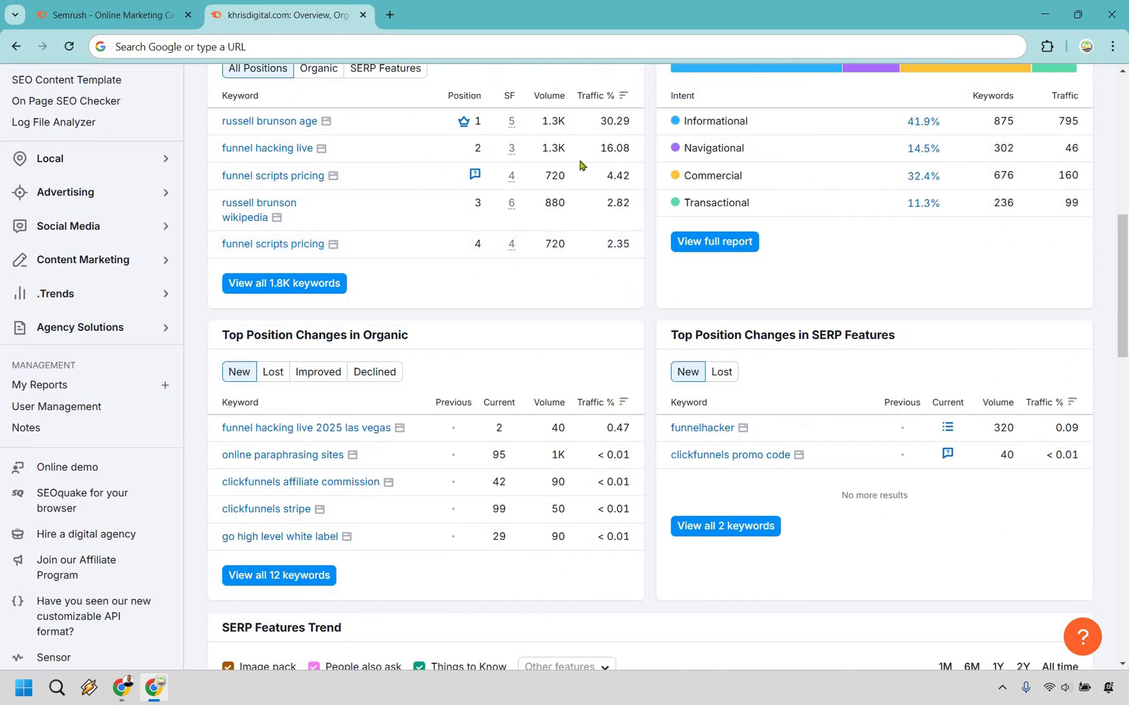
{"action": "scroll", "coordinate": [580, 165], "scroll_direction": "down", "scroll_amount": 2}
{"action": "scroll", "coordinate": [708, 243], "scroll_direction": "down", "scroll_amount": 3}
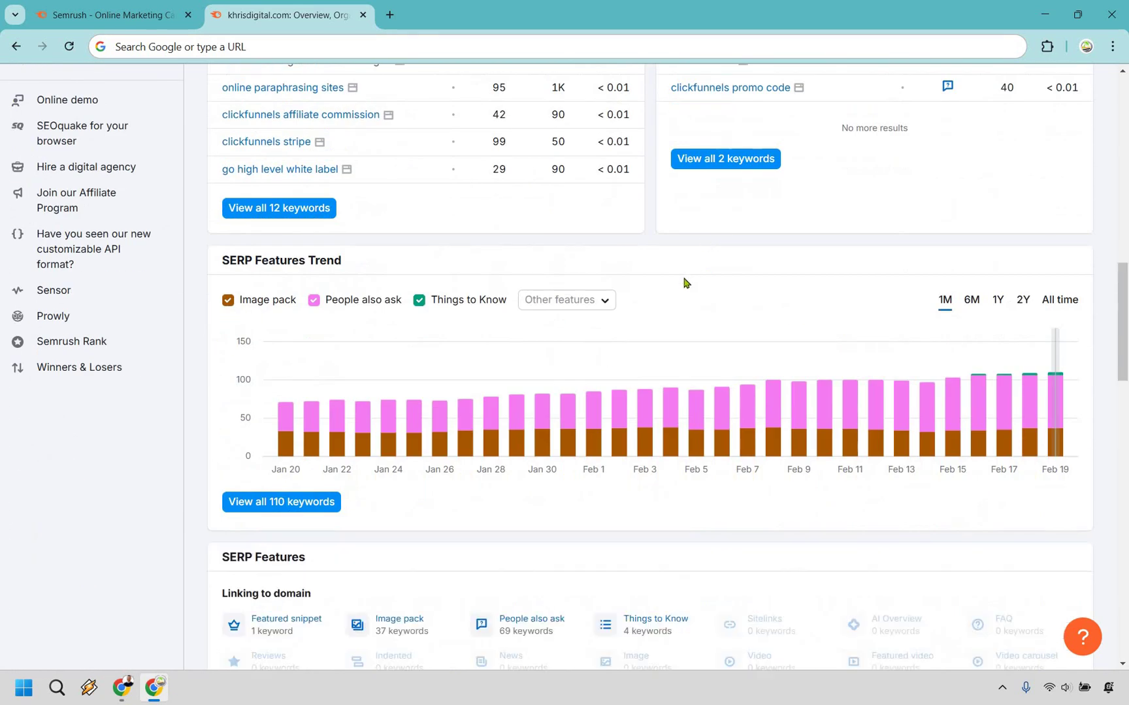
{"action": "scroll", "coordinate": [680, 348], "scroll_direction": "down", "scroll_amount": 3}
{"action": "scroll", "coordinate": [681, 356], "scroll_direction": "up", "scroll_amount": 20}
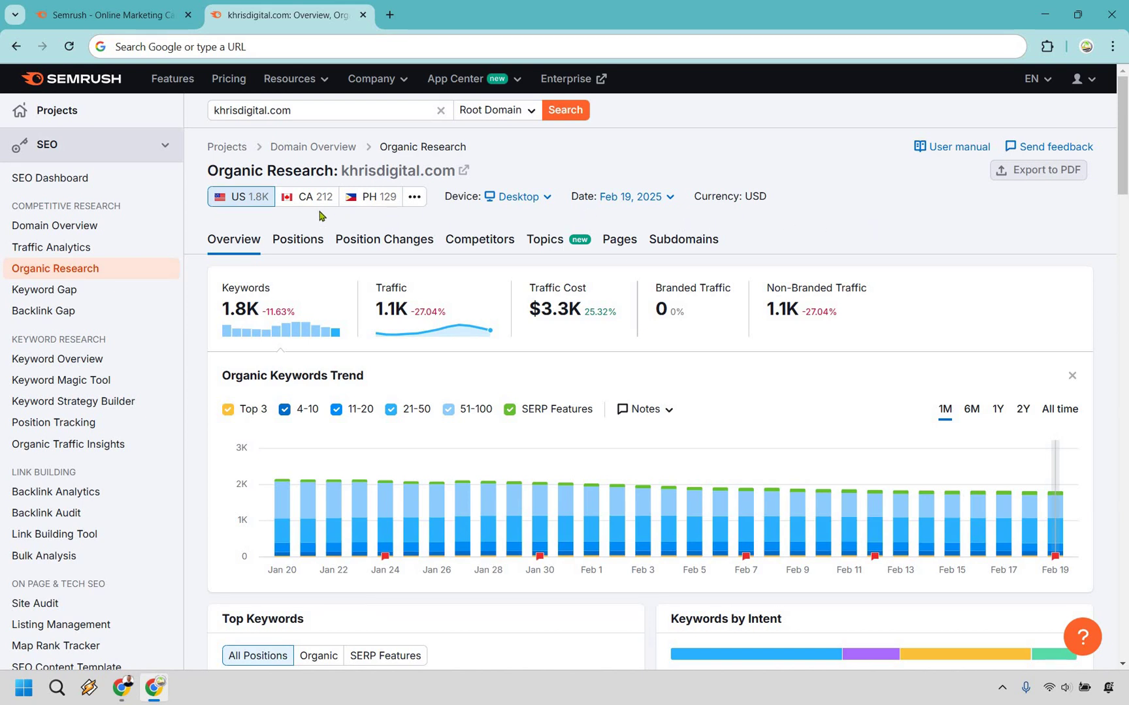
{"action": "left_click", "coordinate": [292, 247]}
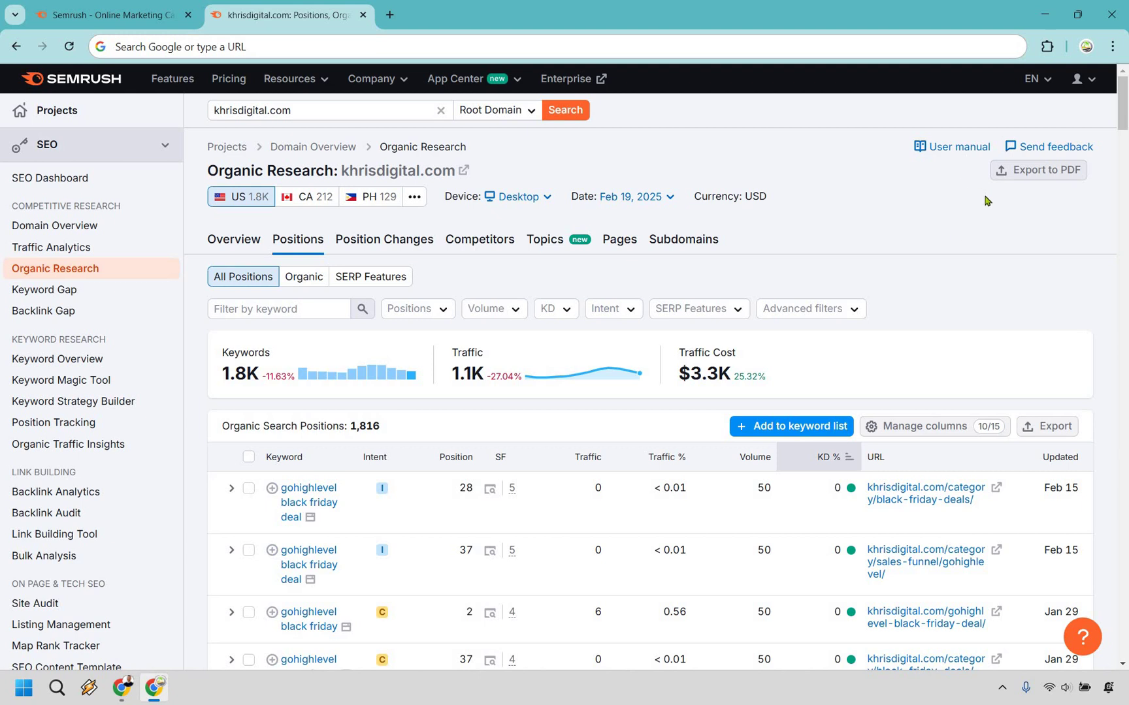
{"action": "scroll", "coordinate": [987, 223], "scroll_direction": "down", "scroll_amount": 1}
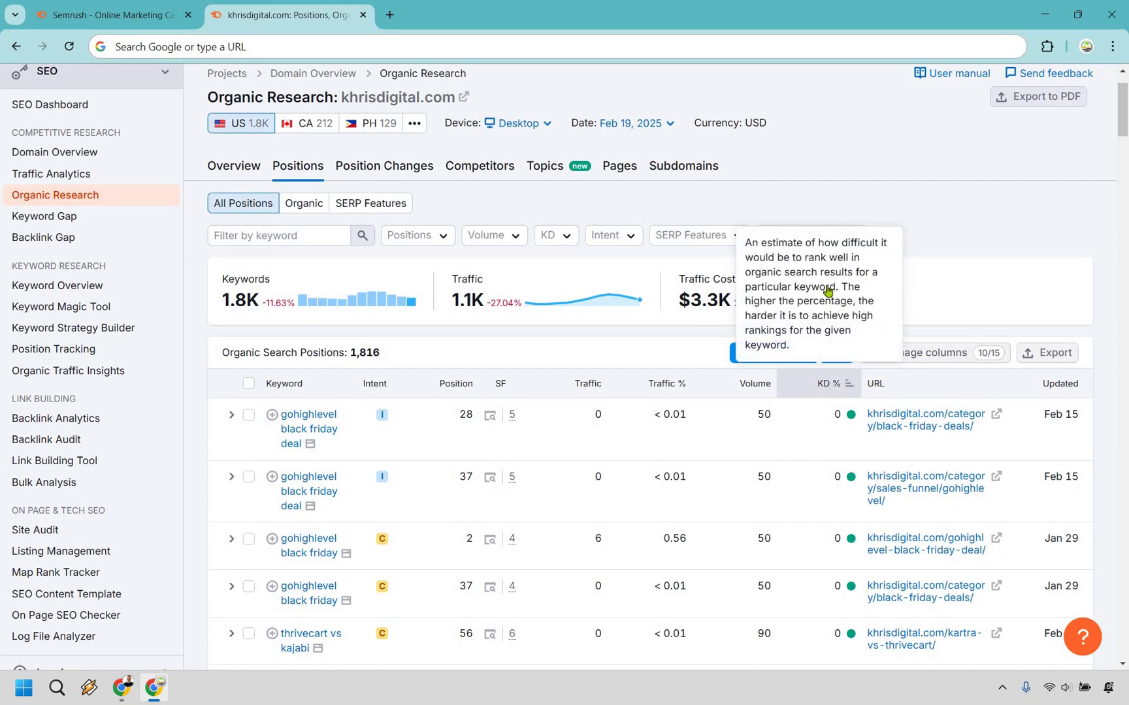
{"action": "scroll", "coordinate": [821, 255], "scroll_direction": "down", "scroll_amount": 20}
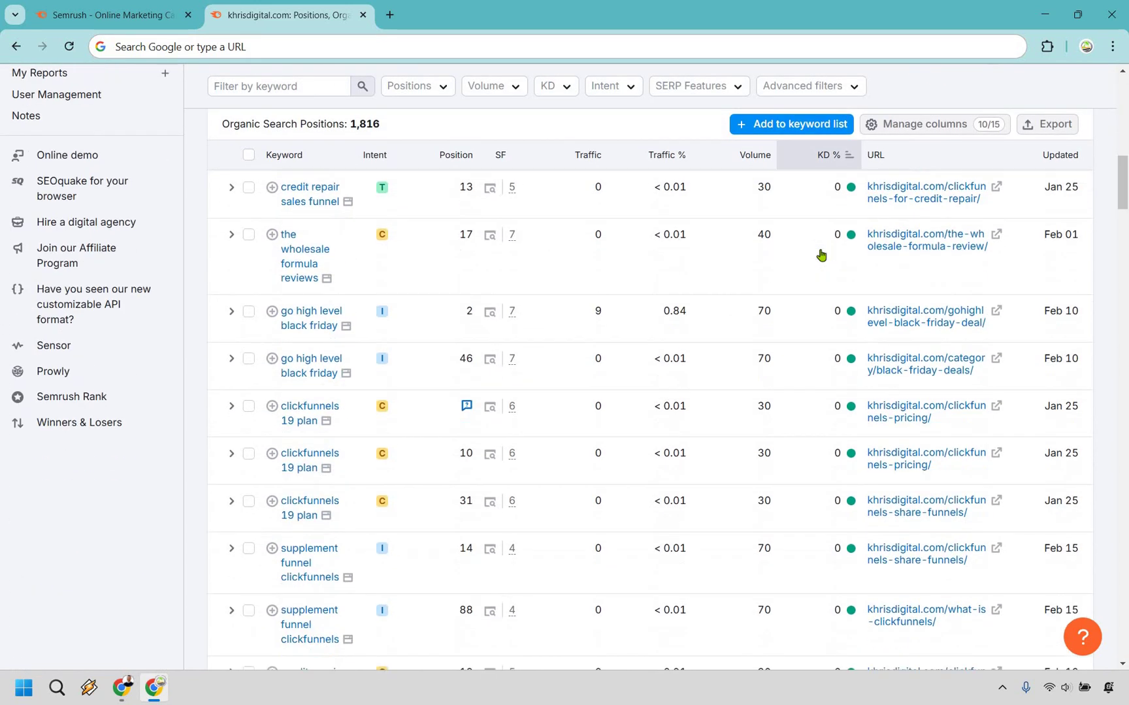
{"action": "scroll", "coordinate": [814, 327], "scroll_direction": "down", "scroll_amount": 10}
{"action": "scroll", "coordinate": [814, 327], "scroll_direction": "up", "scroll_amount": 17}
{"action": "scroll", "coordinate": [814, 327], "scroll_direction": "up", "scroll_amount": 15}
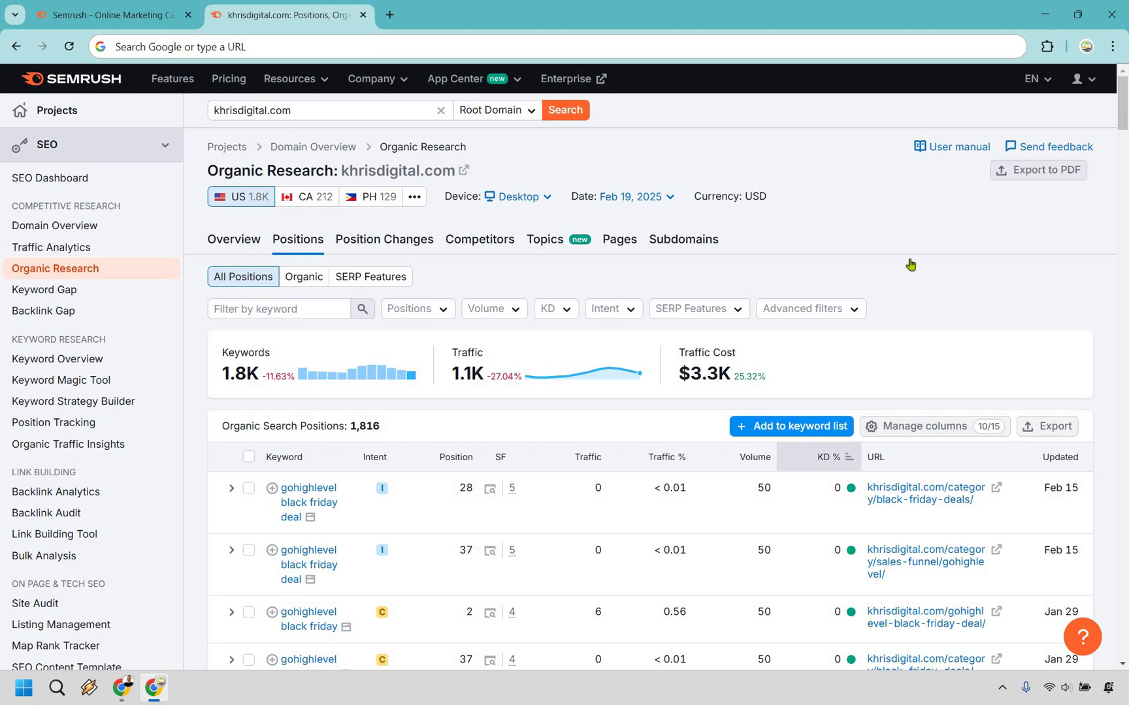
{"action": "scroll", "coordinate": [816, 386], "scroll_direction": "down", "scroll_amount": 3}
{"action": "scroll", "coordinate": [869, 451], "scroll_direction": "down", "scroll_amount": 4}
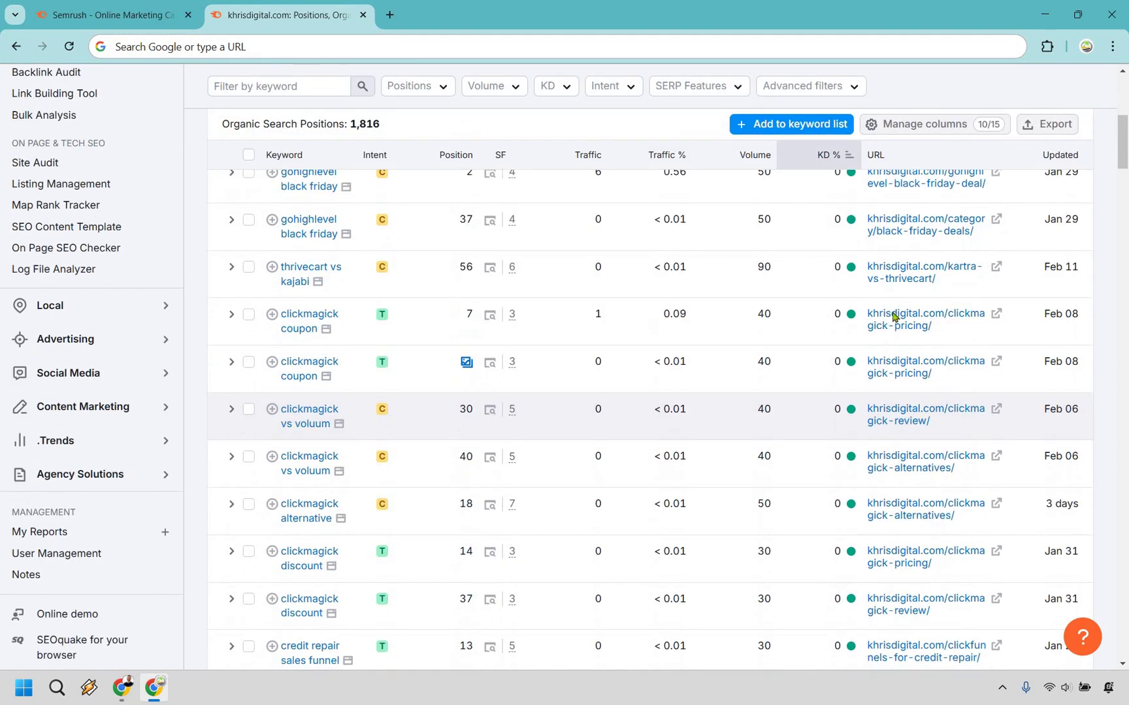
{"action": "scroll", "coordinate": [954, 294], "scroll_direction": "up", "scroll_amount": 7}
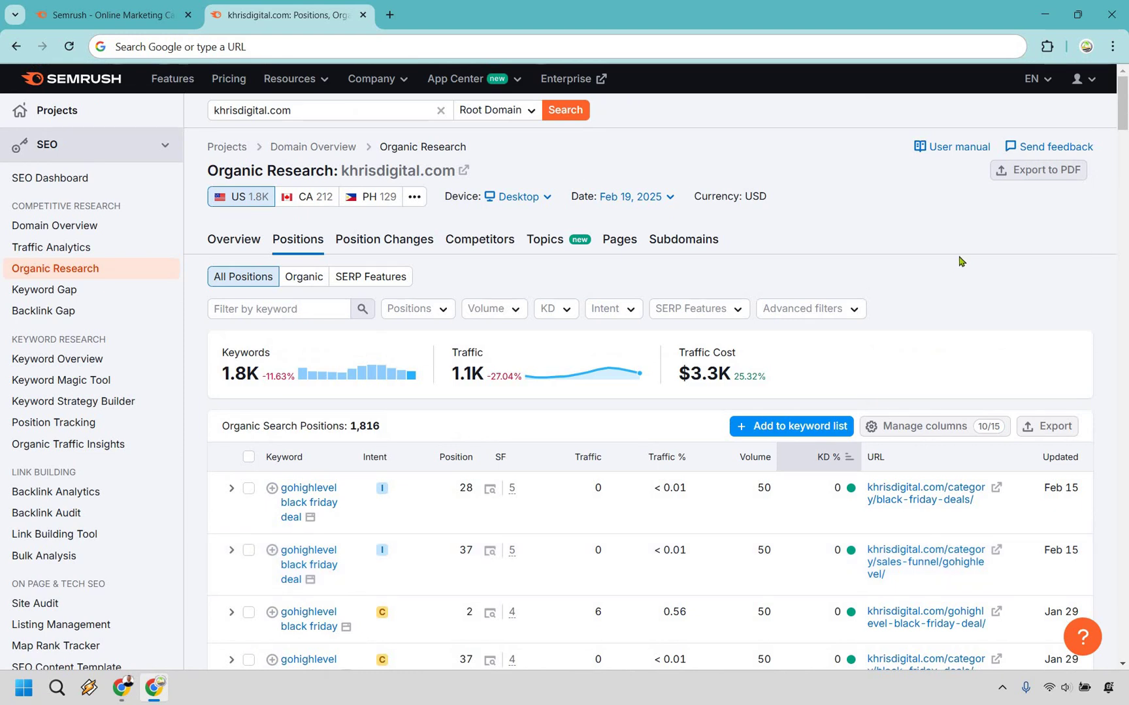
{"action": "scroll", "coordinate": [959, 261], "scroll_direction": "down", "scroll_amount": 2}
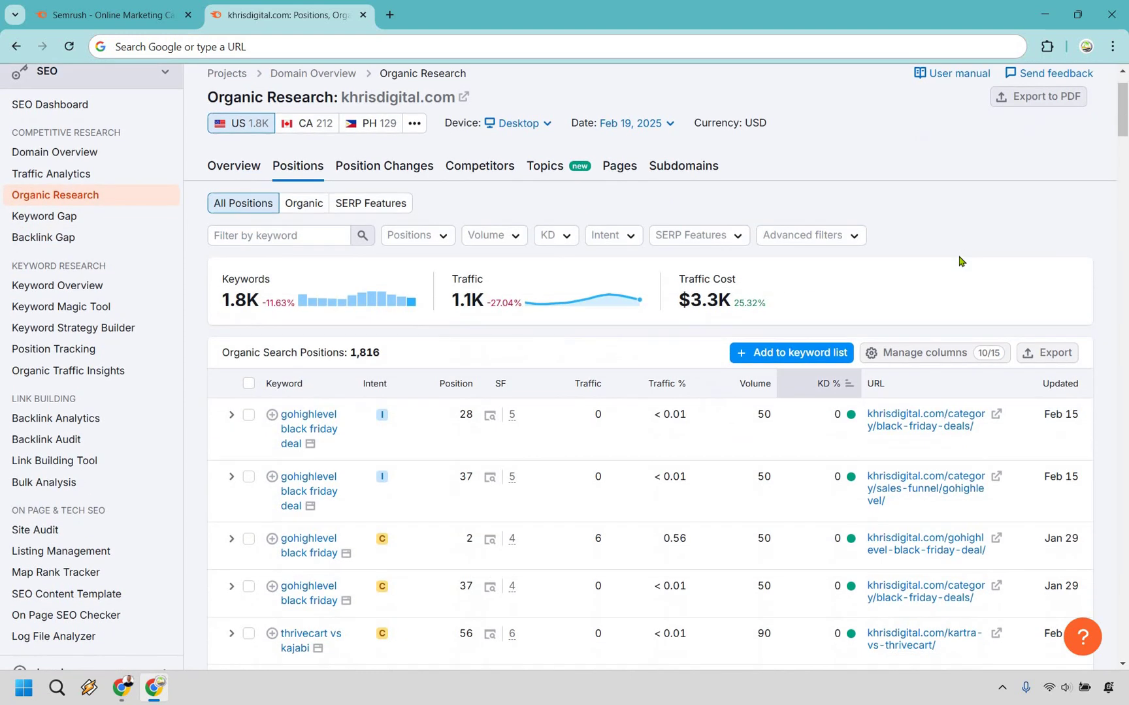
{"action": "scroll", "coordinate": [959, 262], "scroll_direction": "up", "scroll_amount": 2}
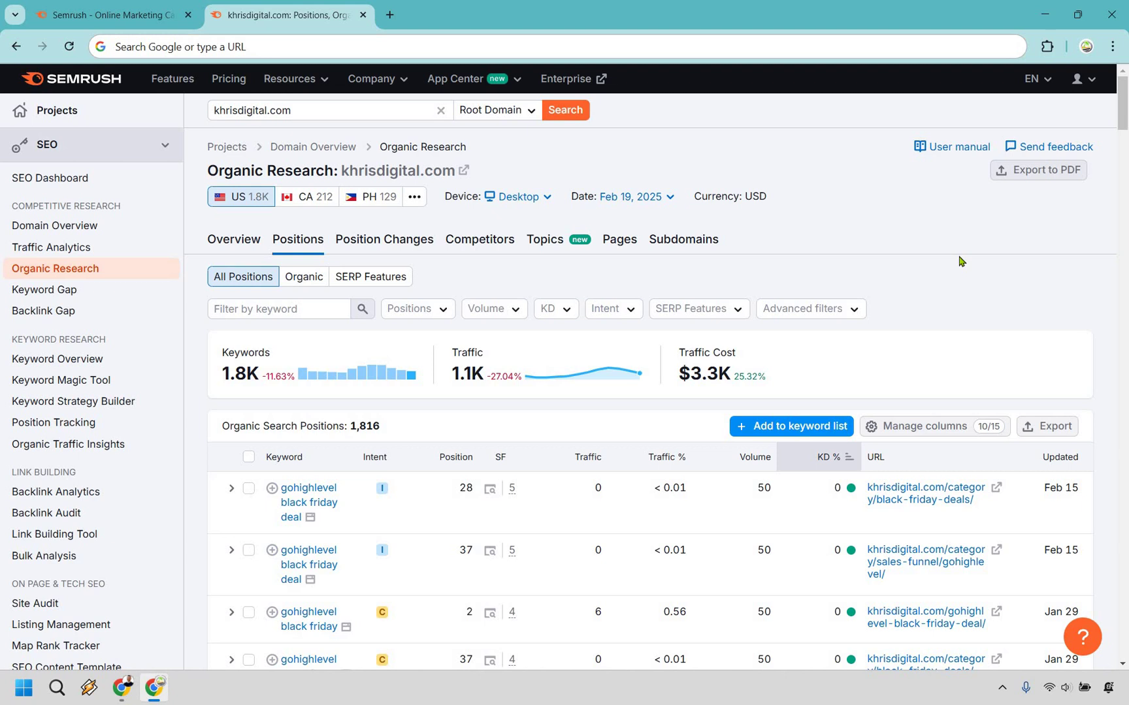
Filter khrisdigital.com's keyword positions to the Top 10 only.
{"action": "left_click", "coordinate": [421, 314]}
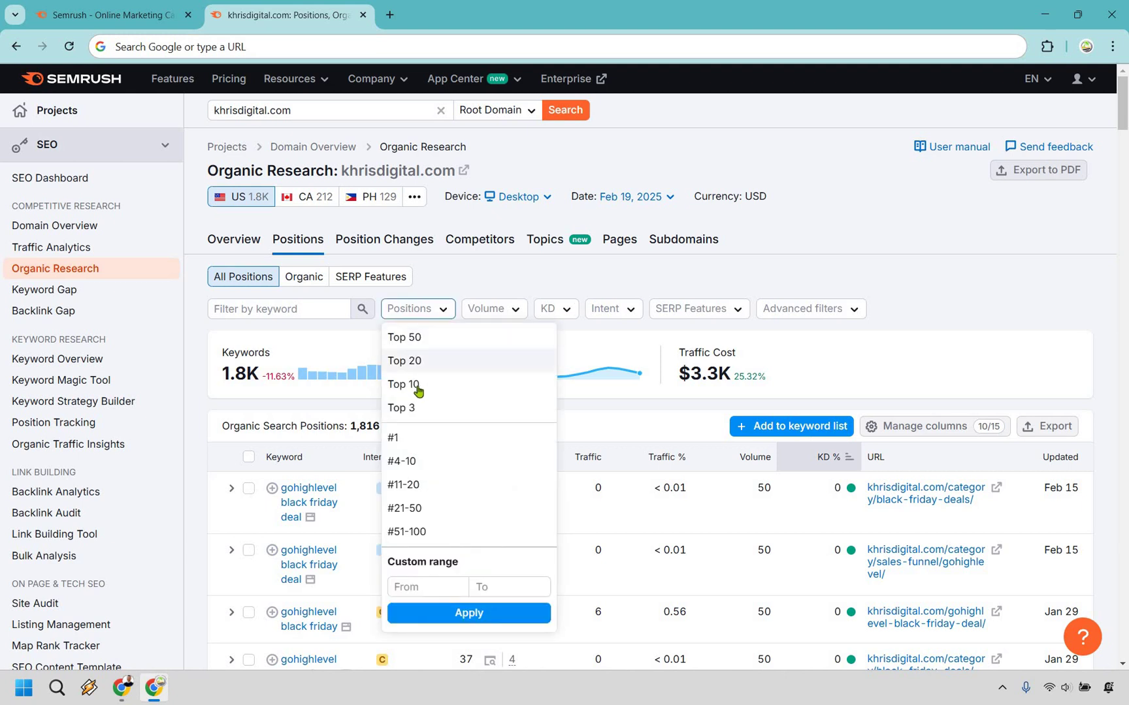
{"action": "left_click", "coordinate": [418, 386]}
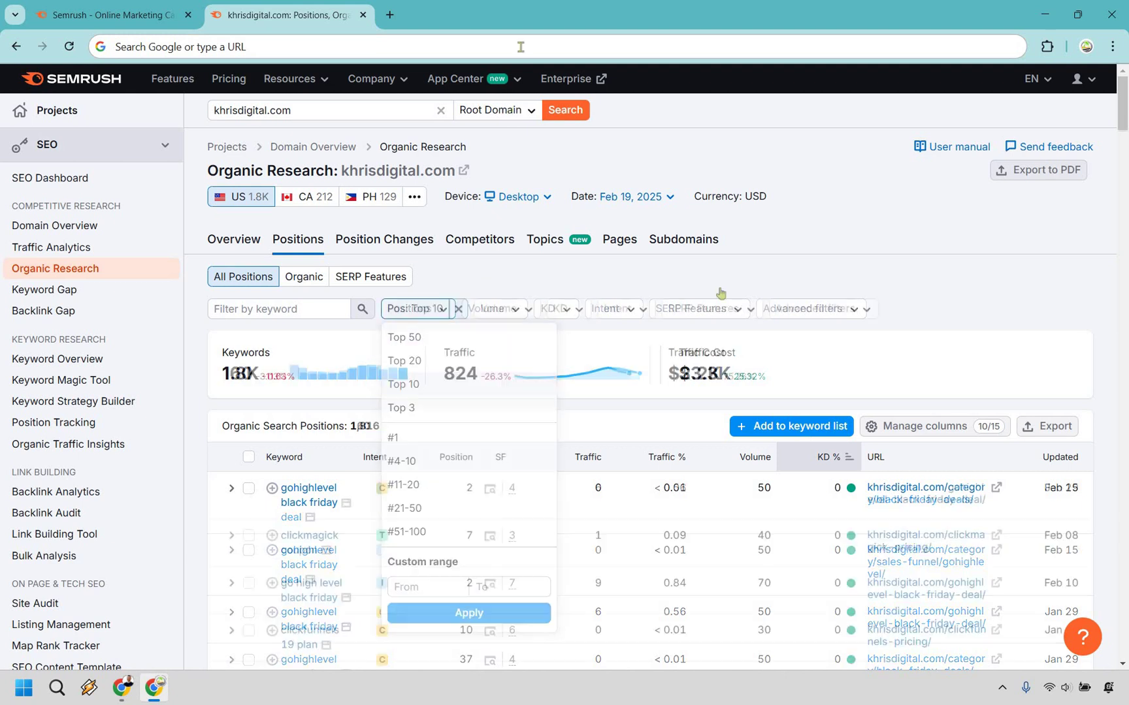
{"action": "scroll", "coordinate": [718, 290], "scroll_direction": "down", "scroll_amount": 10}
{"action": "scroll", "coordinate": [721, 302], "scroll_direction": "down", "scroll_amount": 5}
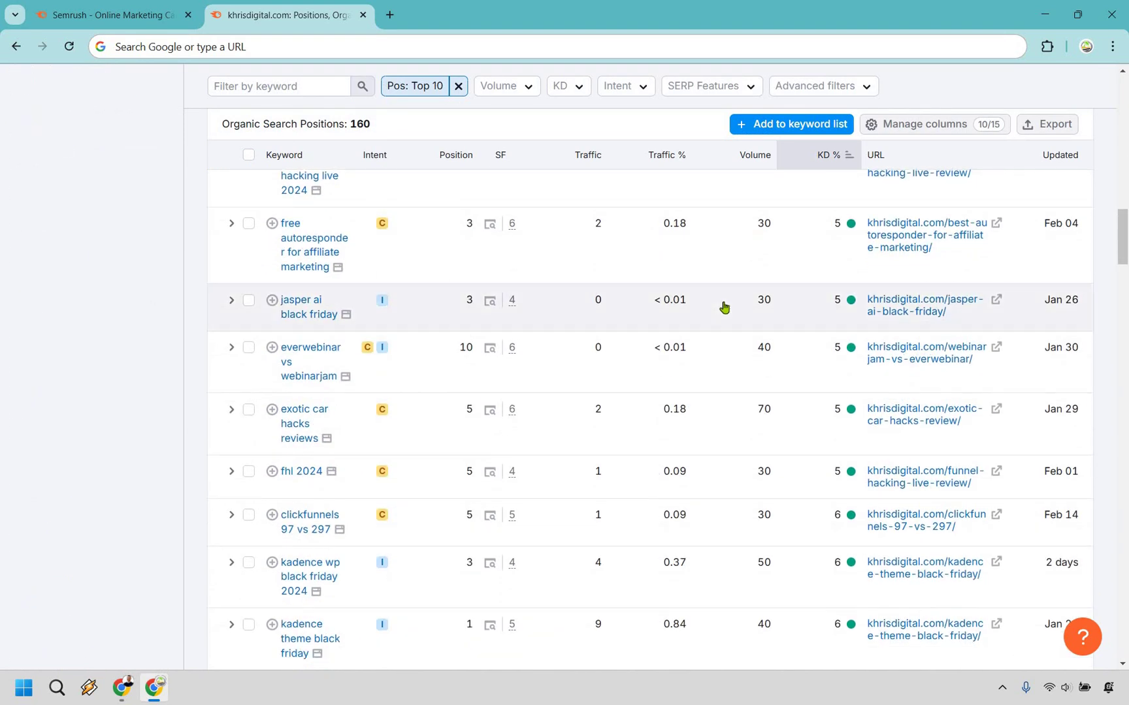
{"action": "scroll", "coordinate": [722, 305], "scroll_direction": "up", "scroll_amount": 15}
{"action": "scroll", "coordinate": [719, 315], "scroll_direction": "up", "scroll_amount": 2}
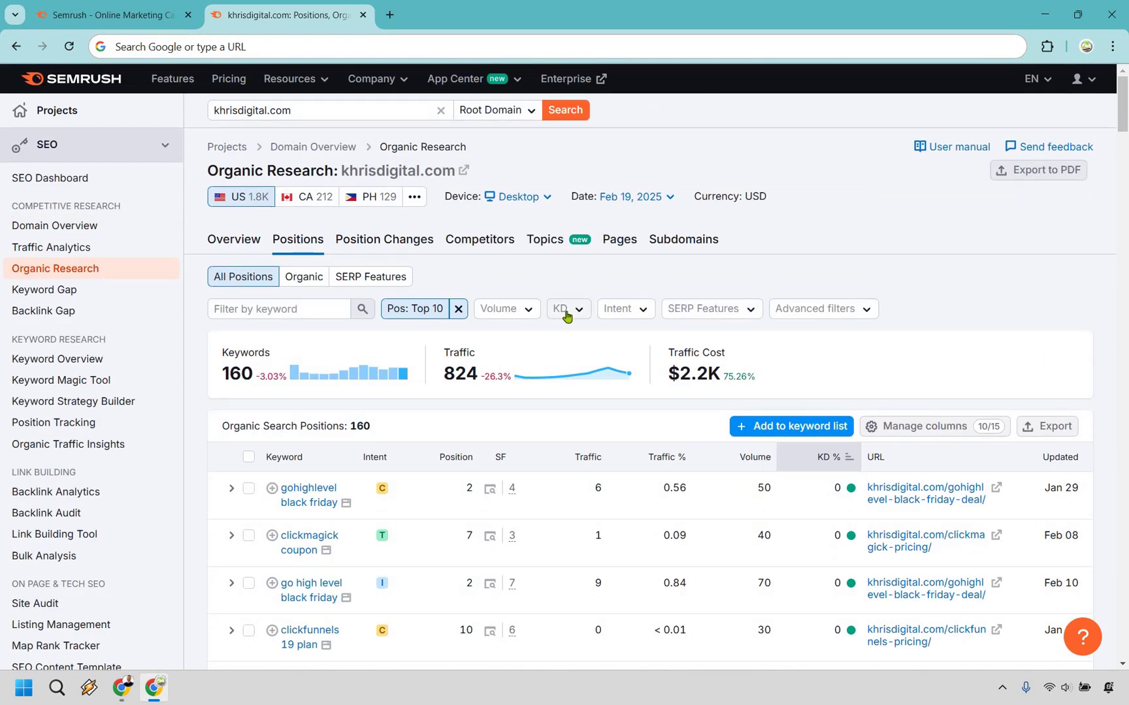
Apply a custom keyword difficulty range of 0 to 49% and review the 160 remaining keywords.
{"action": "left_click", "coordinate": [566, 314]}
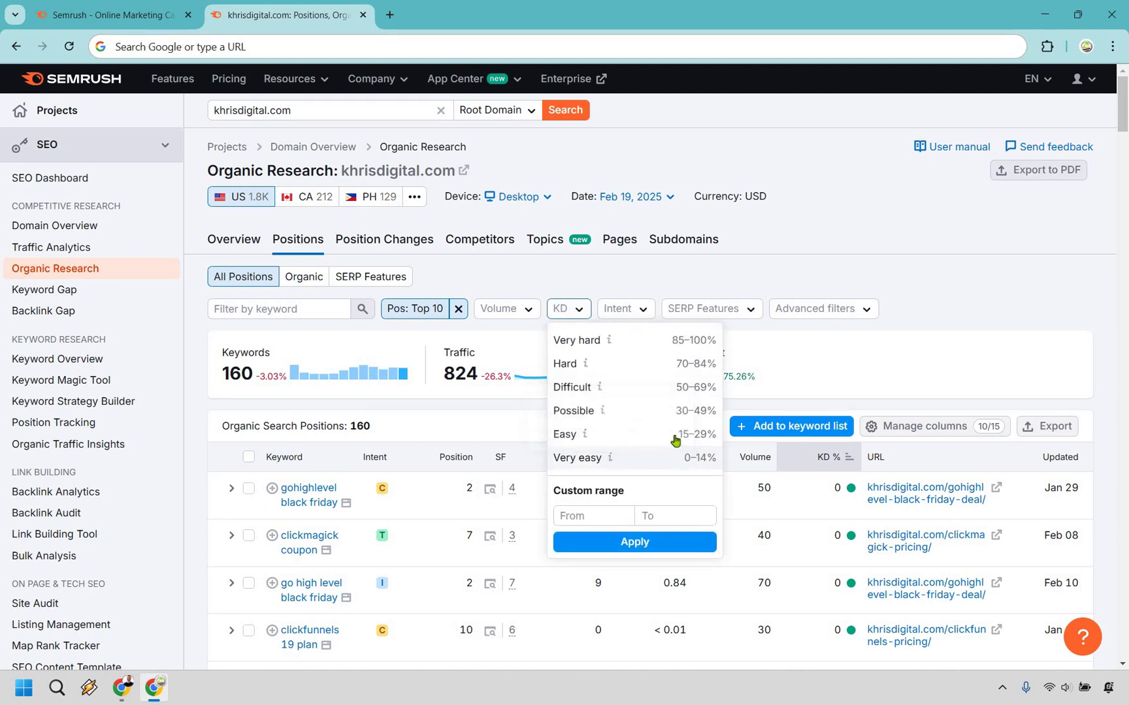
{"action": "left_click", "coordinate": [595, 514]}
{"action": "type", "text": "0"}
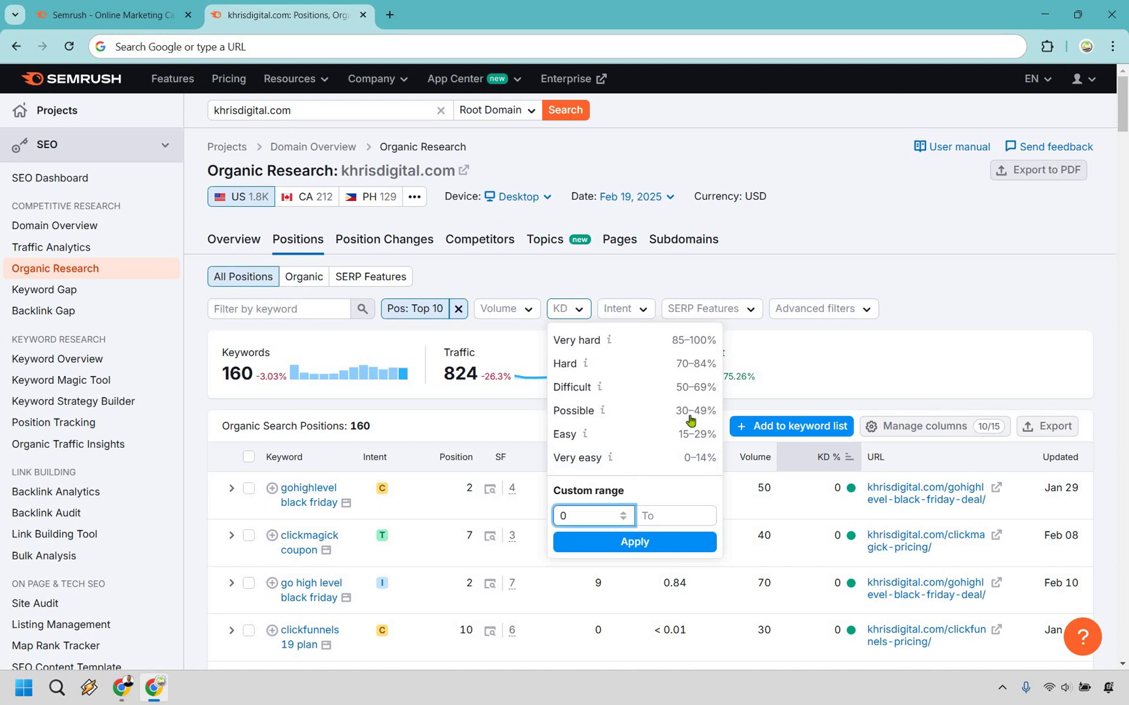
{"action": "left_click", "coordinate": [687, 516]}
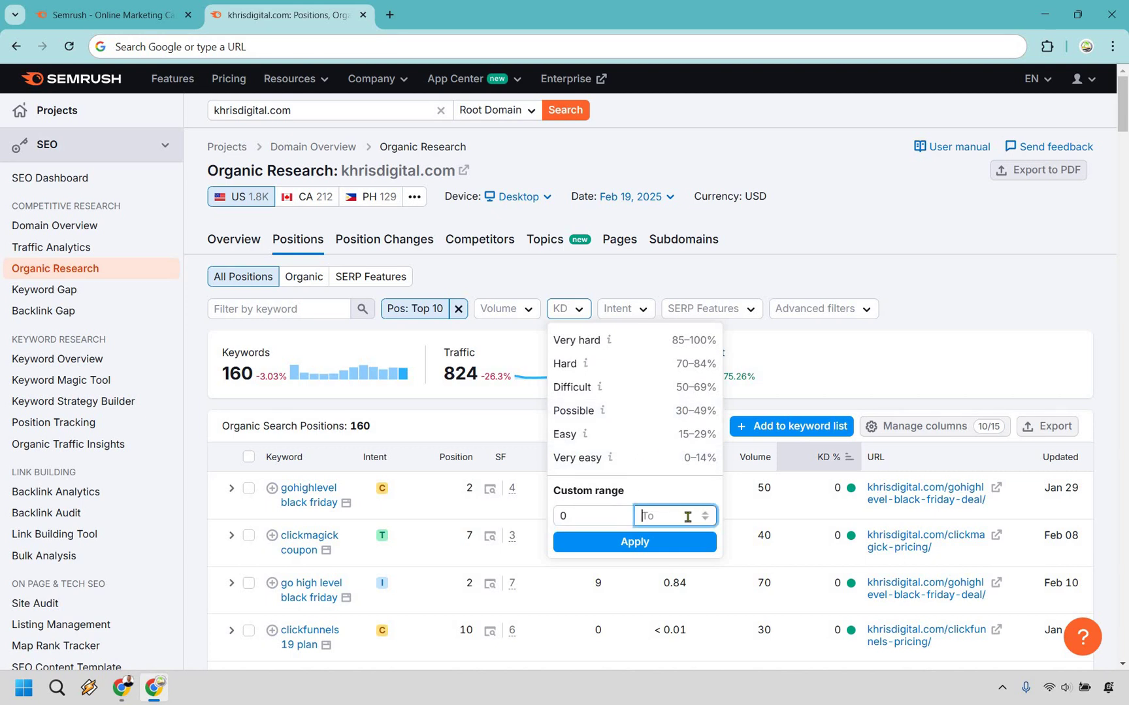
{"action": "type", "text": "49"}
{"action": "left_click", "coordinate": [635, 541]}
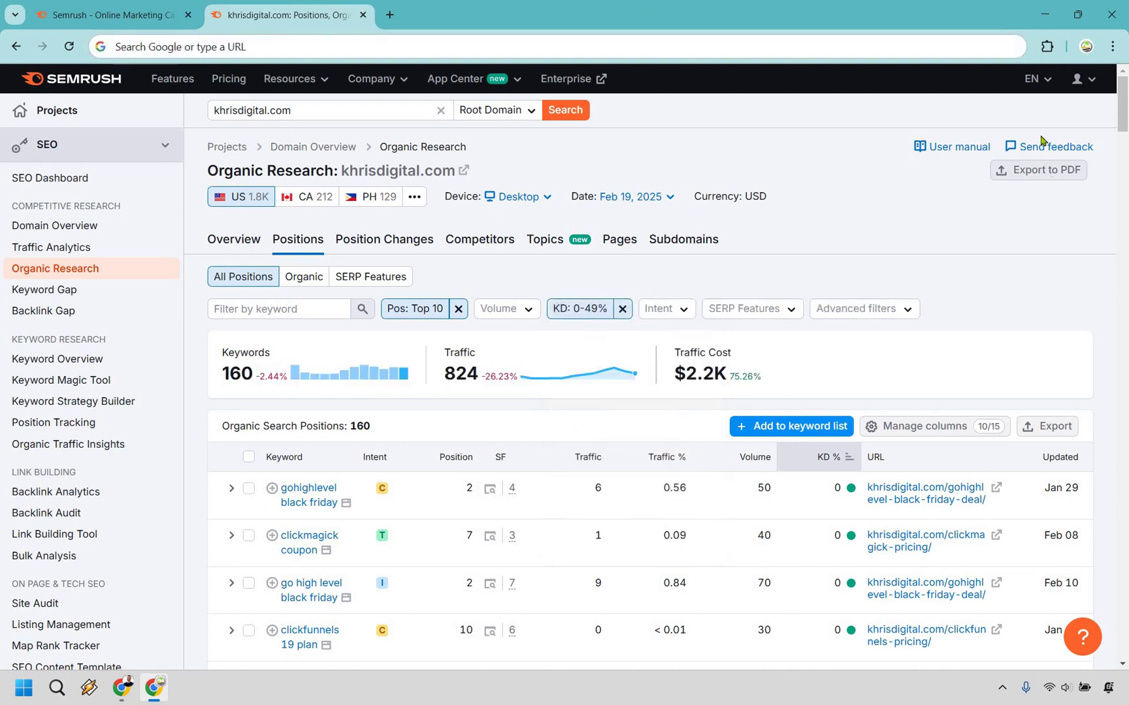
{"action": "scroll", "coordinate": [808, 332], "scroll_direction": "down", "scroll_amount": 2}
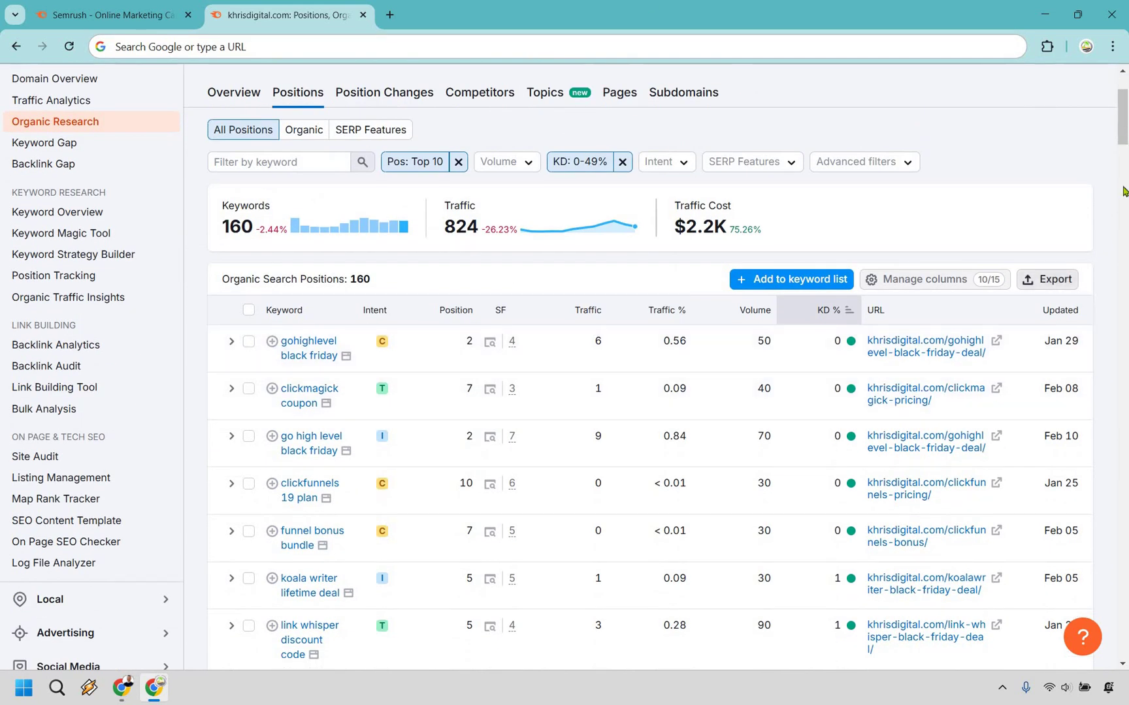
{"action": "scroll", "coordinate": [1124, 459], "scroll_direction": "down", "scroll_amount": 15}
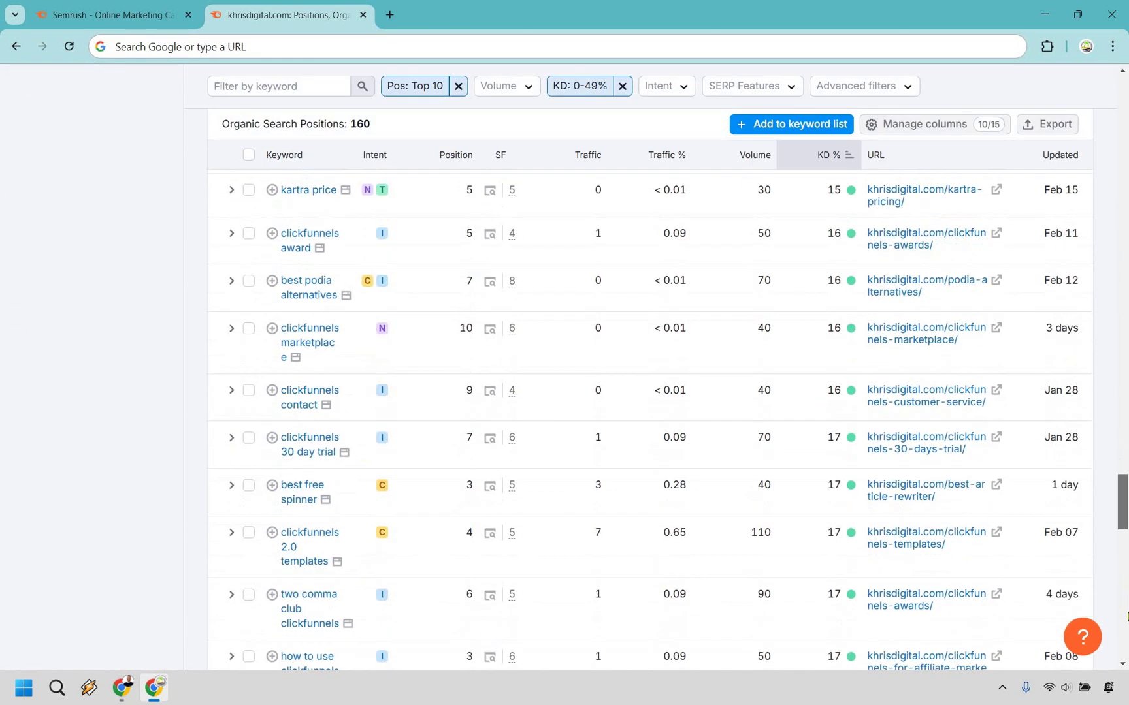
{"action": "scroll", "coordinate": [1125, 616], "scroll_direction": "down", "scroll_amount": 10}
{"action": "scroll", "coordinate": [1127, 114], "scroll_direction": "up", "scroll_amount": 15}
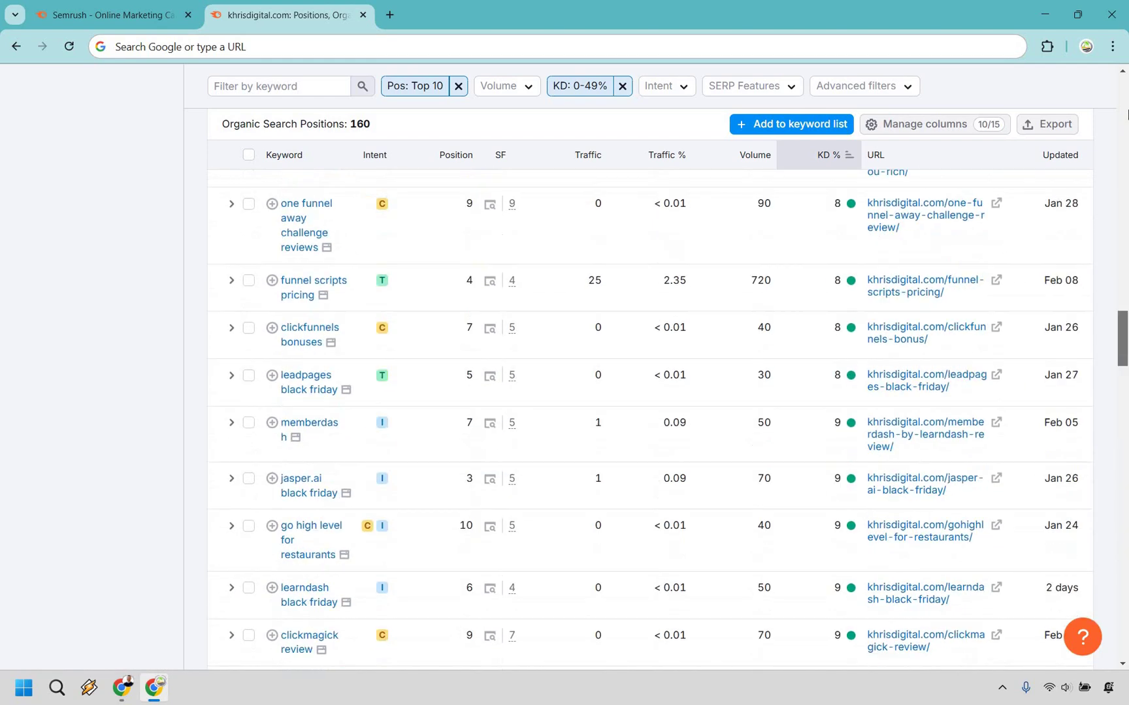
{"action": "scroll", "coordinate": [991, 222], "scroll_direction": "up", "scroll_amount": 15}
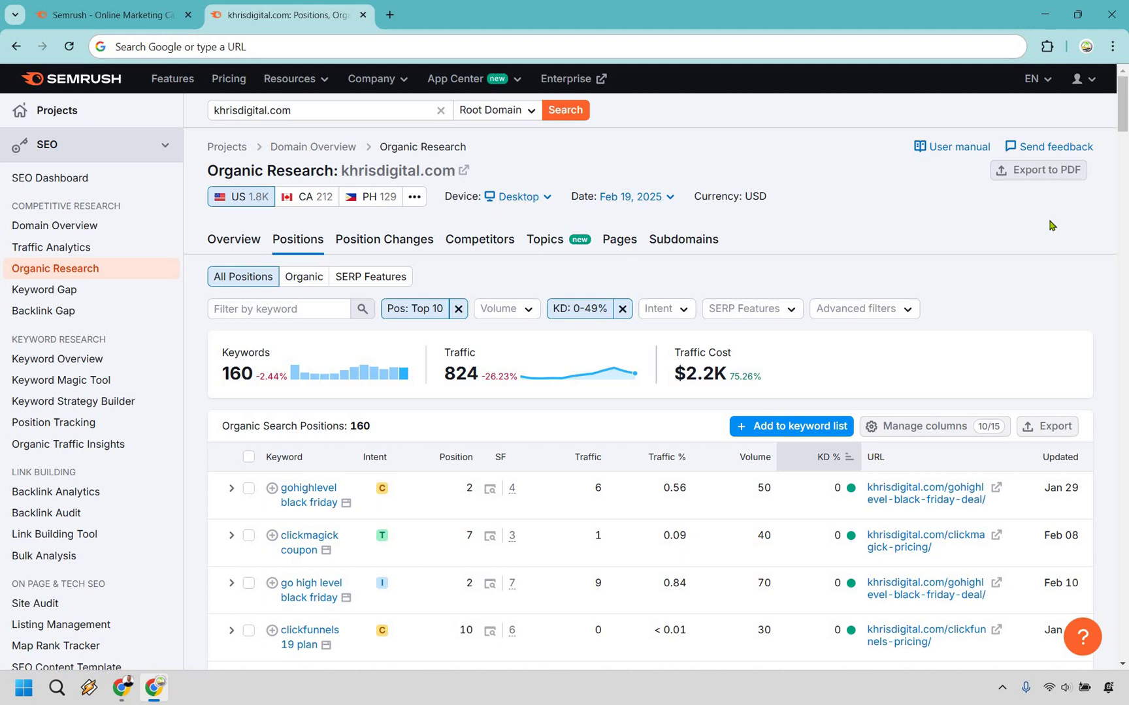
{"action": "left_click", "coordinate": [96, 490]}
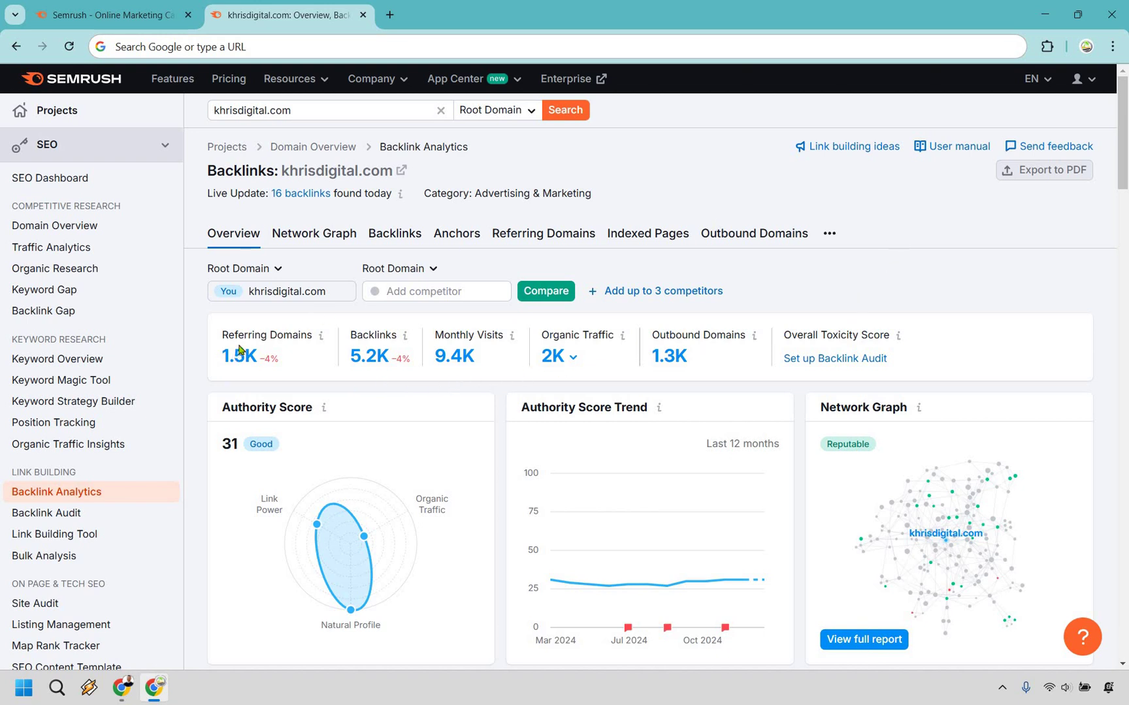
{"action": "scroll", "coordinate": [239, 351], "scroll_direction": "down", "scroll_amount": 1}
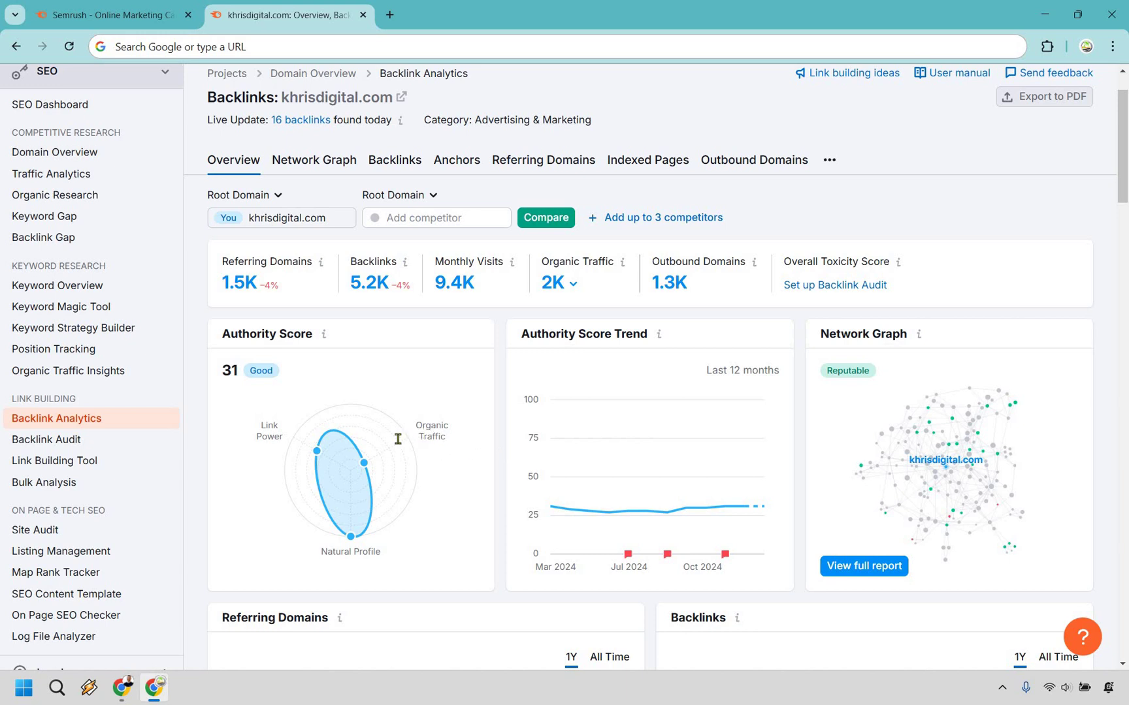
{"action": "mouse_move", "coordinate": [439, 423]}
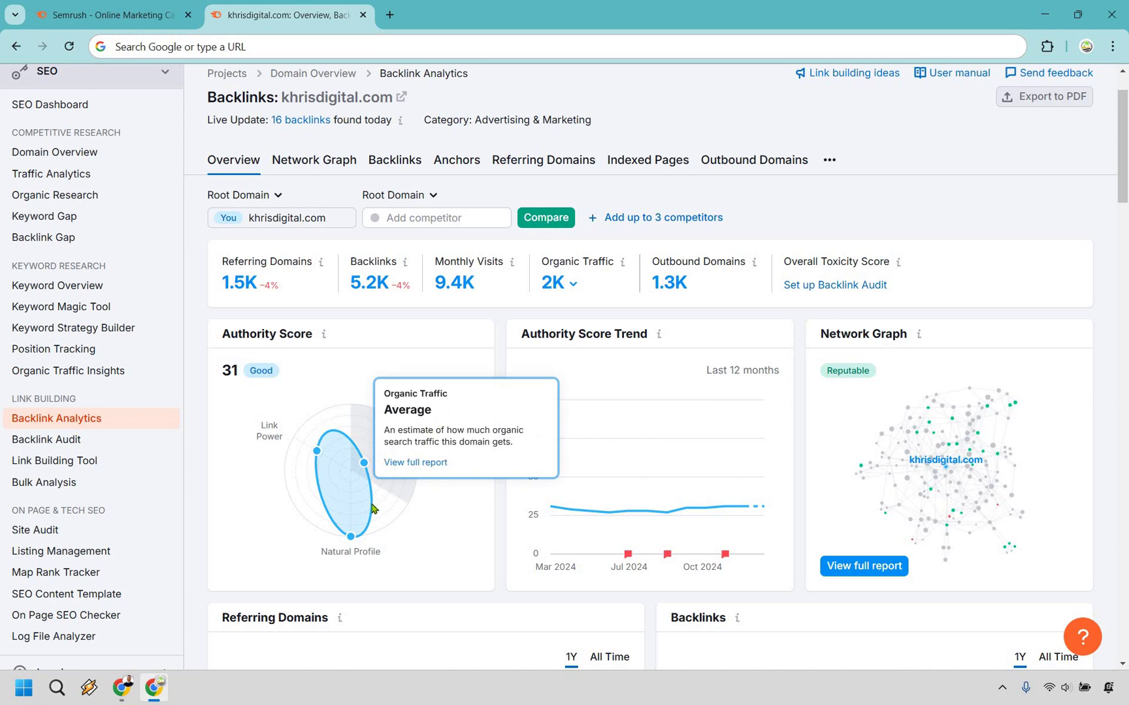
{"action": "mouse_move", "coordinate": [363, 508]}
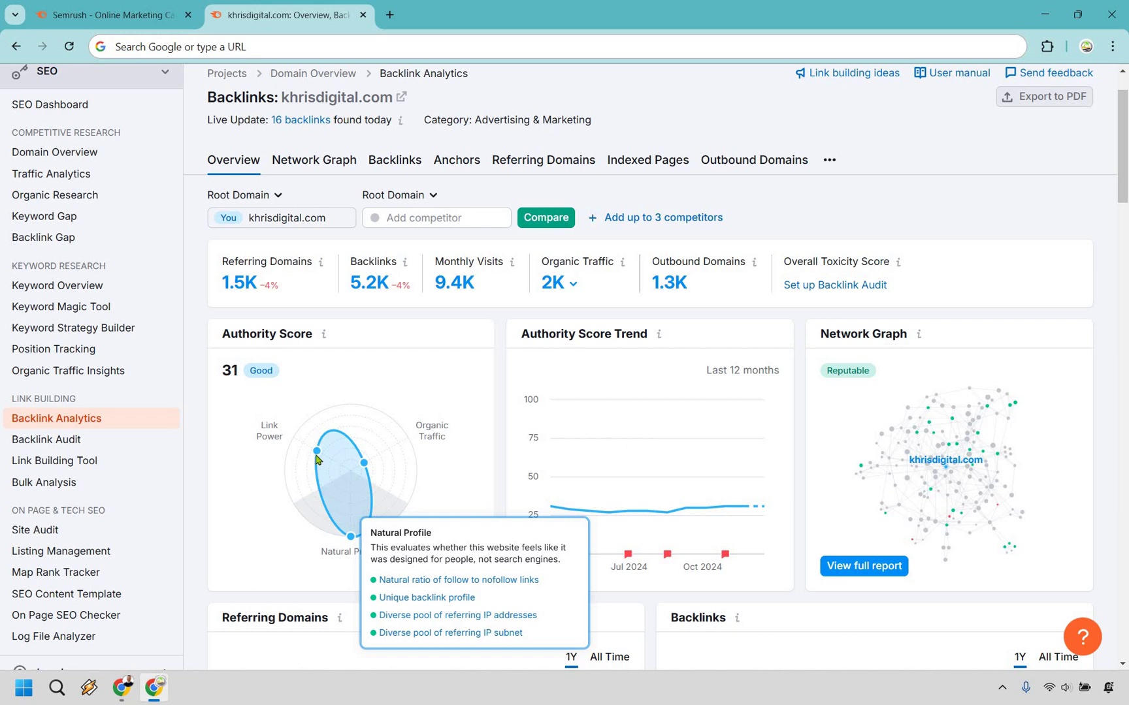
{"action": "mouse_move", "coordinate": [316, 460]}
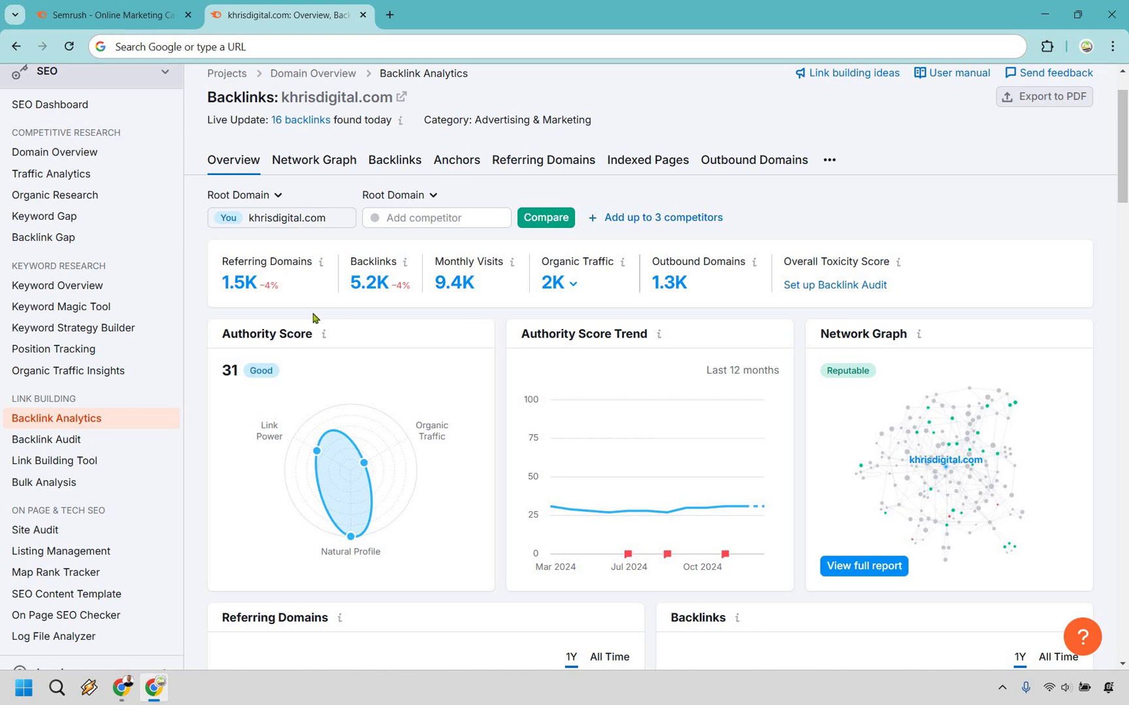
Open khrisdigital.com's referring domains, filter to Follow and Active, and sort by First Seen.
{"action": "left_click", "coordinate": [247, 286]}
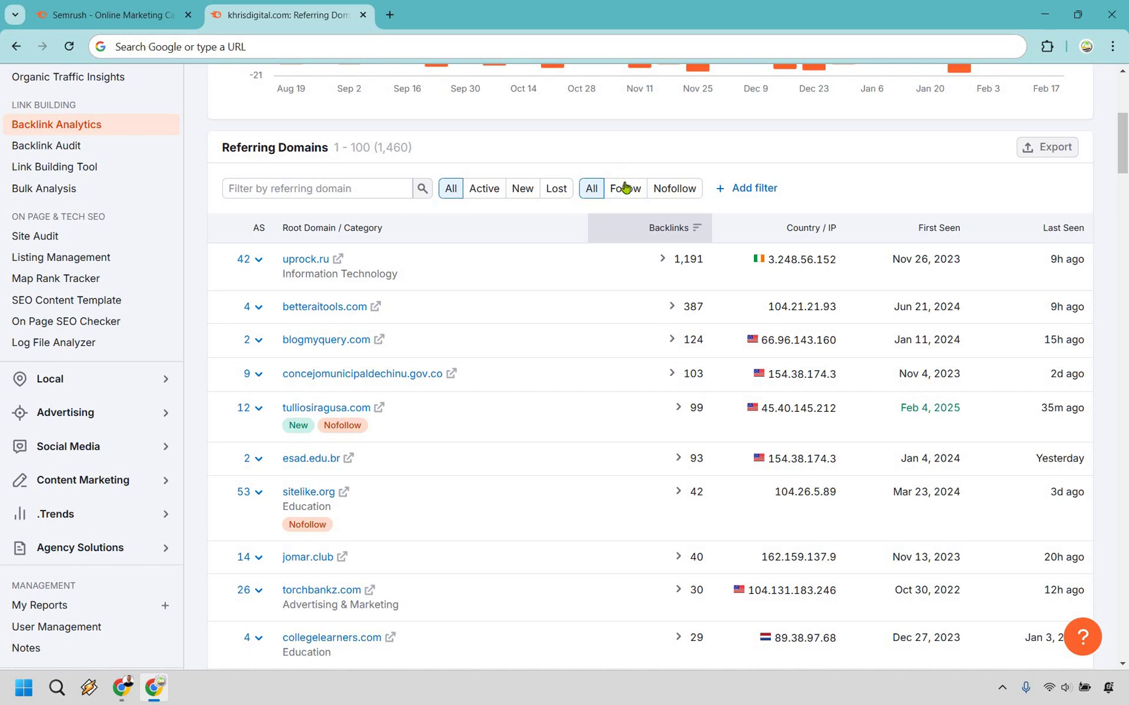
{"action": "left_click", "coordinate": [625, 189]}
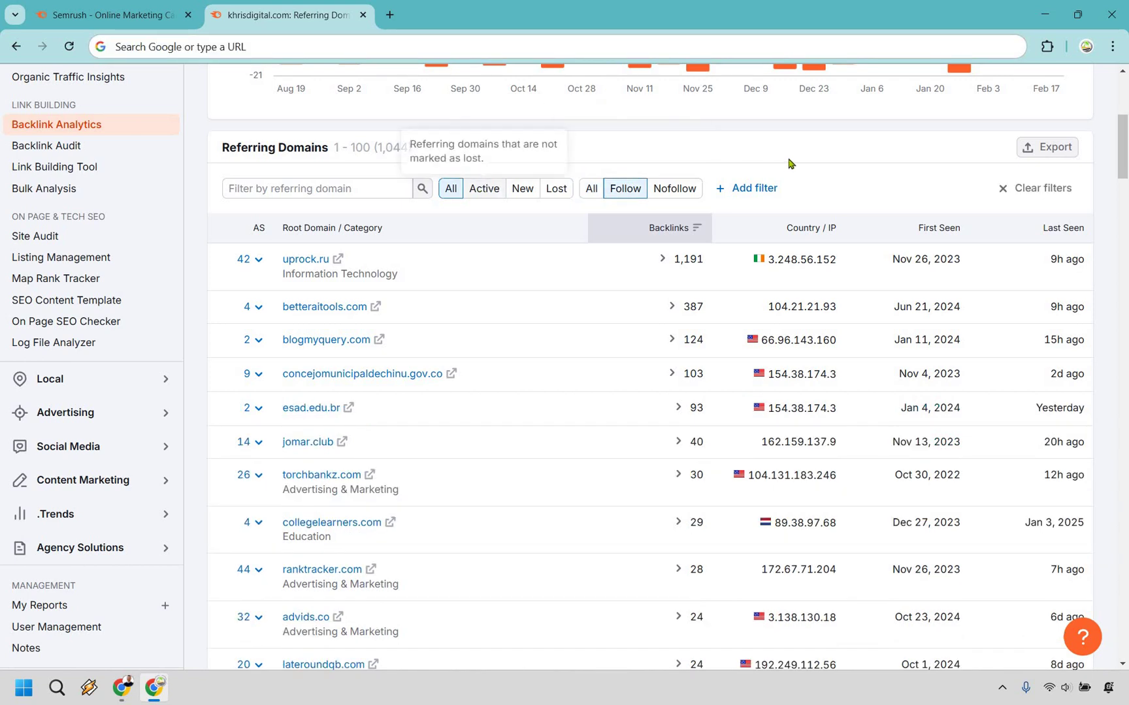
{"action": "left_click", "coordinate": [483, 189]}
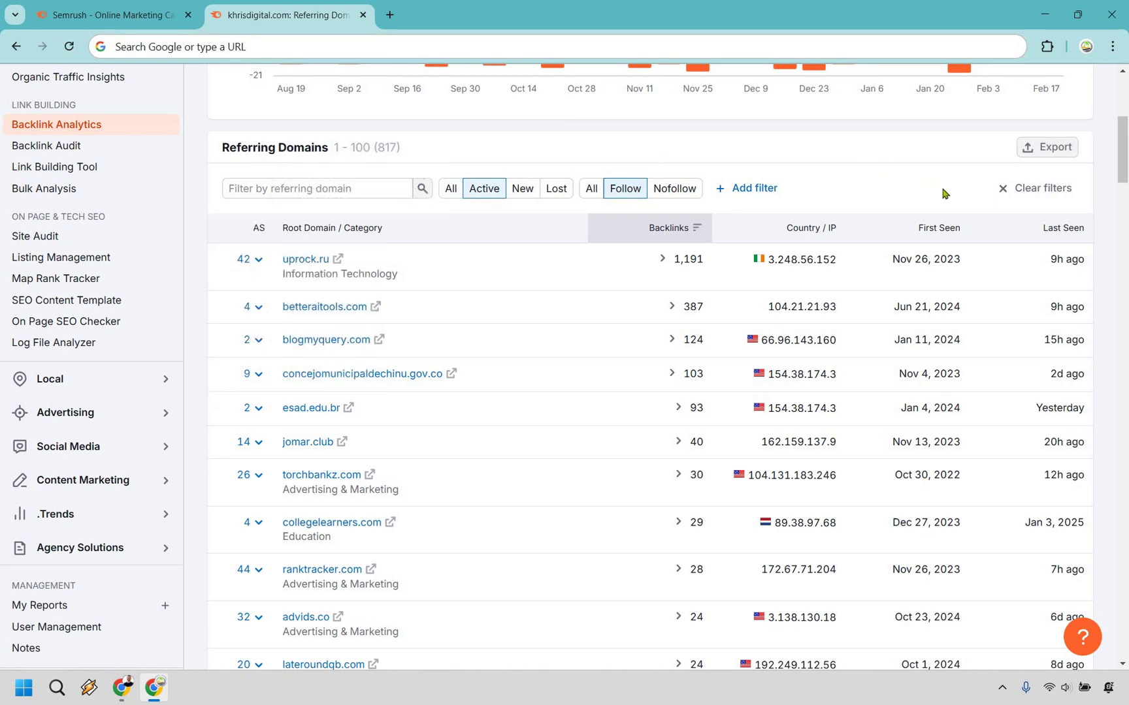
{"action": "left_click", "coordinate": [930, 229]}
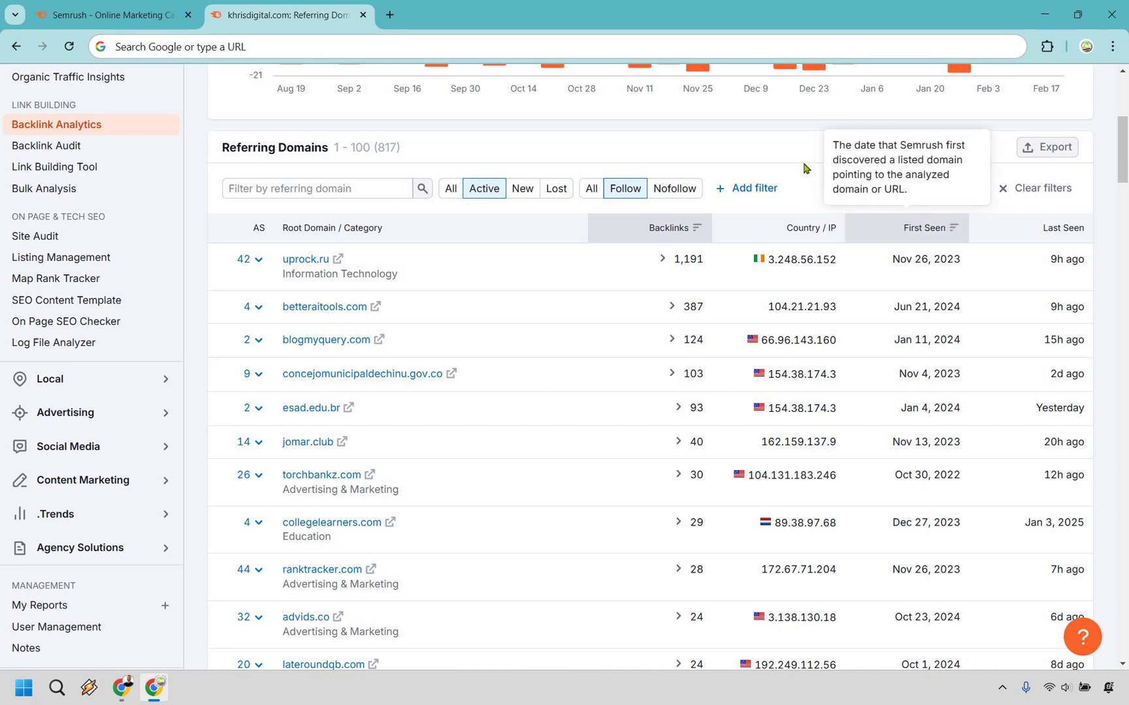
Scroll through the newest first-seen referring domains in the filtered table.
{"action": "scroll", "coordinate": [1117, 254], "scroll_direction": "up", "scroll_amount": 1}
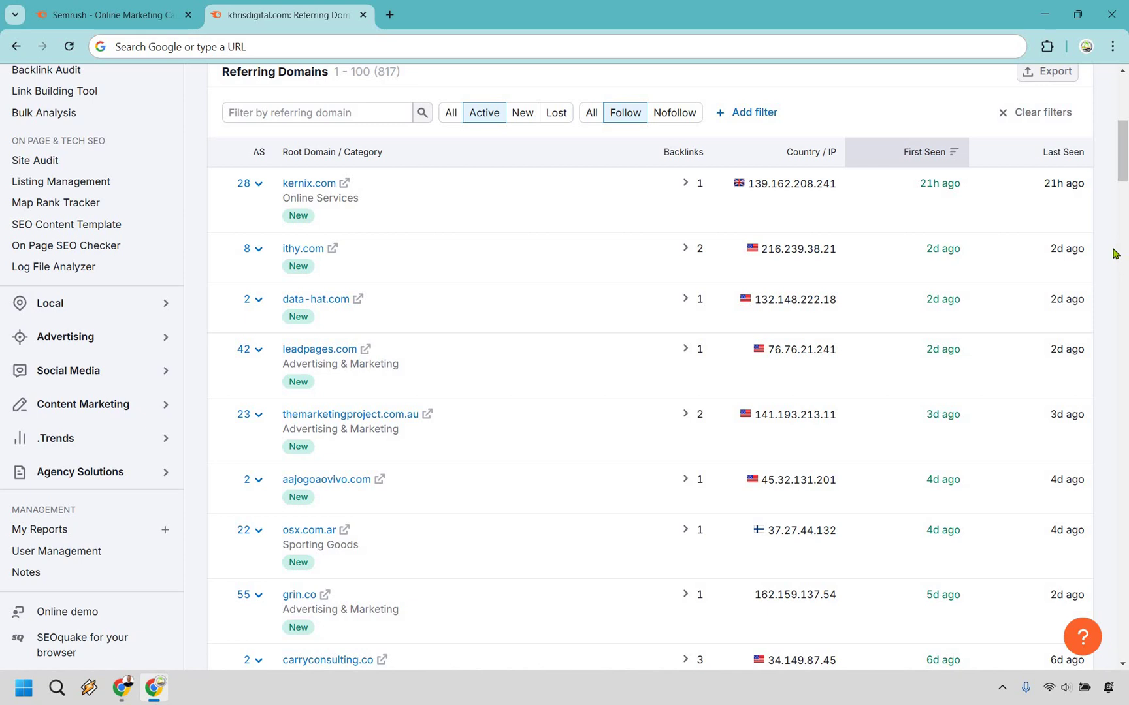
{"action": "scroll", "coordinate": [1115, 254], "scroll_direction": "down", "scroll_amount": 1}
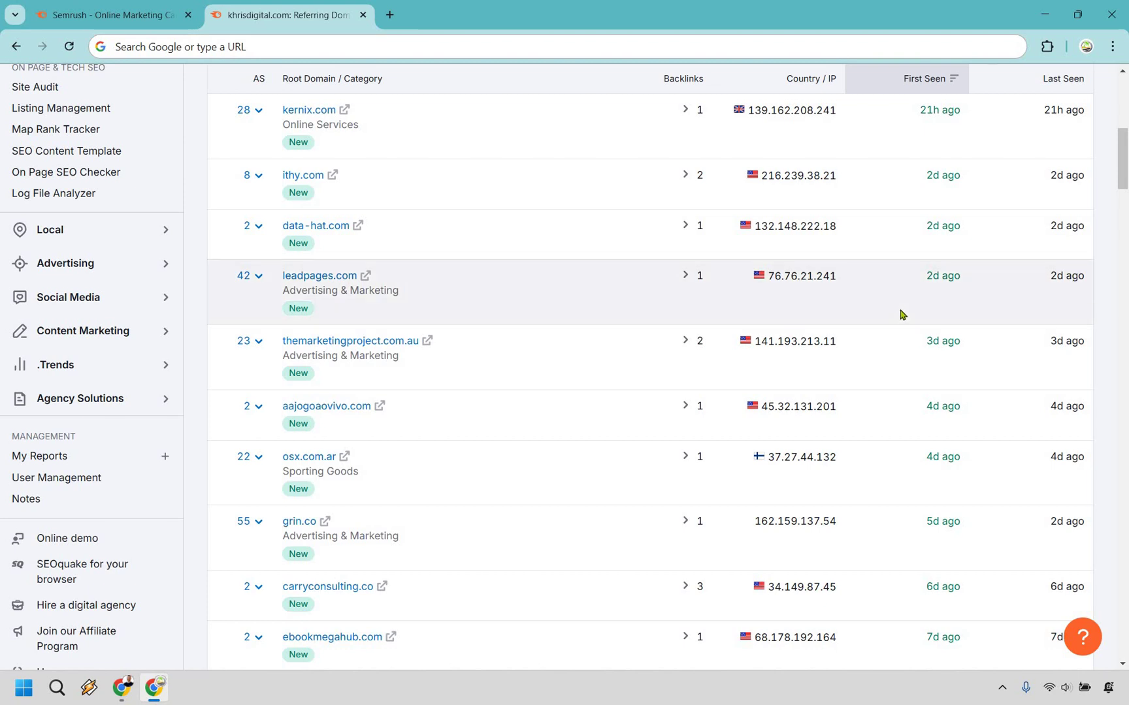
{"action": "scroll", "coordinate": [900, 315], "scroll_direction": "down", "scroll_amount": 2}
{"action": "scroll", "coordinate": [900, 315], "scroll_direction": "down", "scroll_amount": 4}
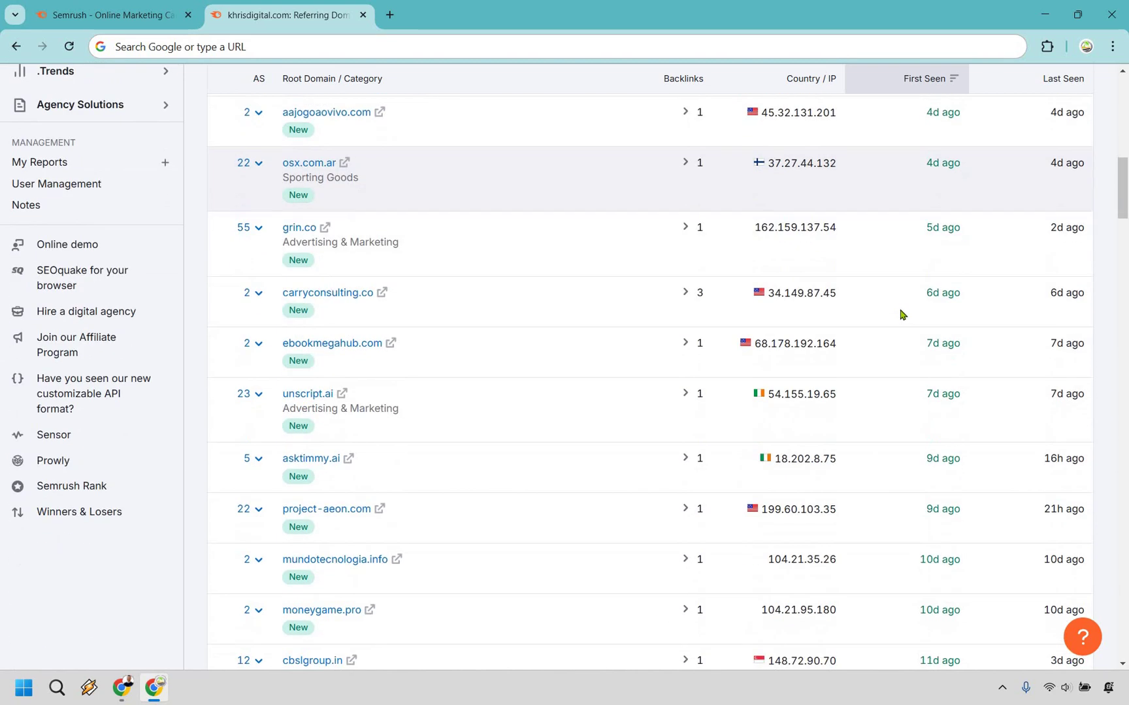
{"action": "scroll", "coordinate": [900, 315], "scroll_direction": "down", "scroll_amount": 3}
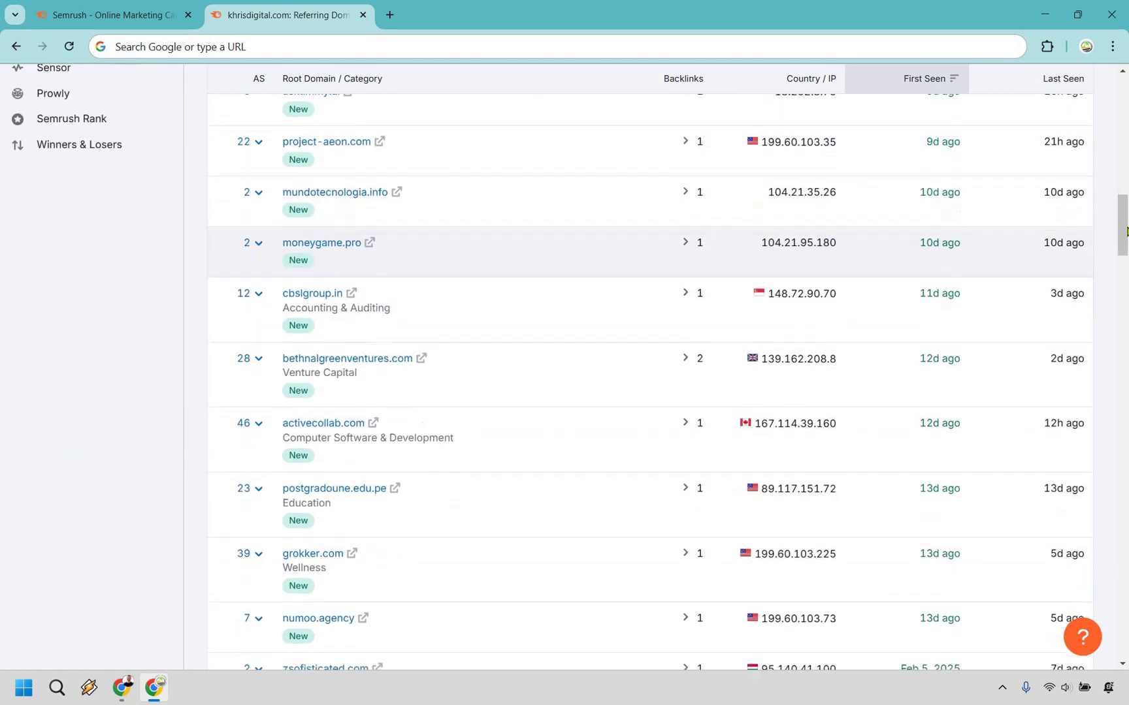
{"action": "scroll", "coordinate": [1127, 128], "scroll_direction": "up", "scroll_amount": 15}
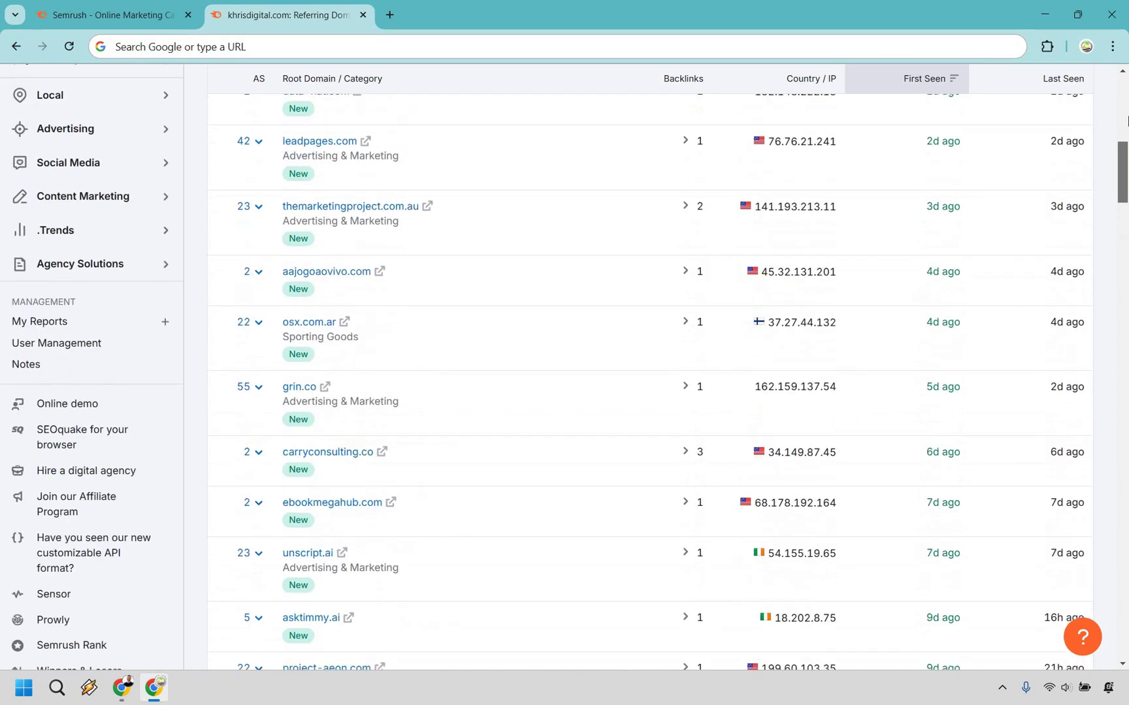
{"action": "scroll", "coordinate": [1100, 259], "scroll_direction": "up", "scroll_amount": 1}
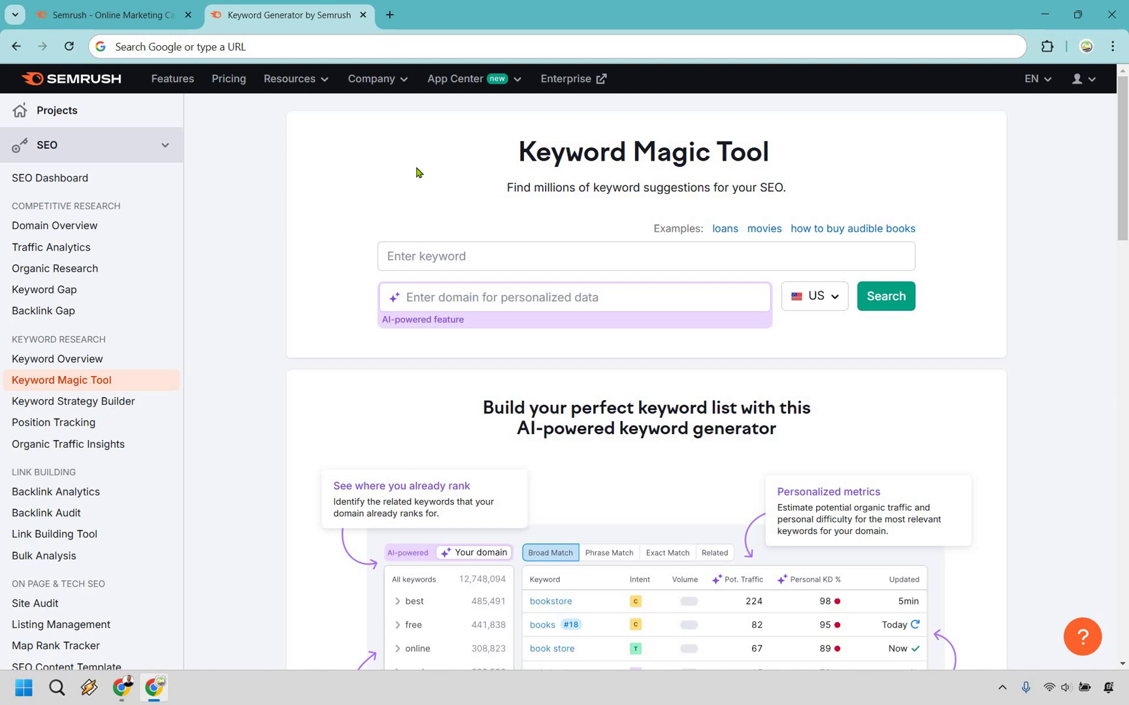
Search Keyword Magic Tool for the seed keyword 'clickbank' in the US database.
{"action": "left_click", "coordinate": [419, 254]}
{"action": "type", "text": "clickbank"}
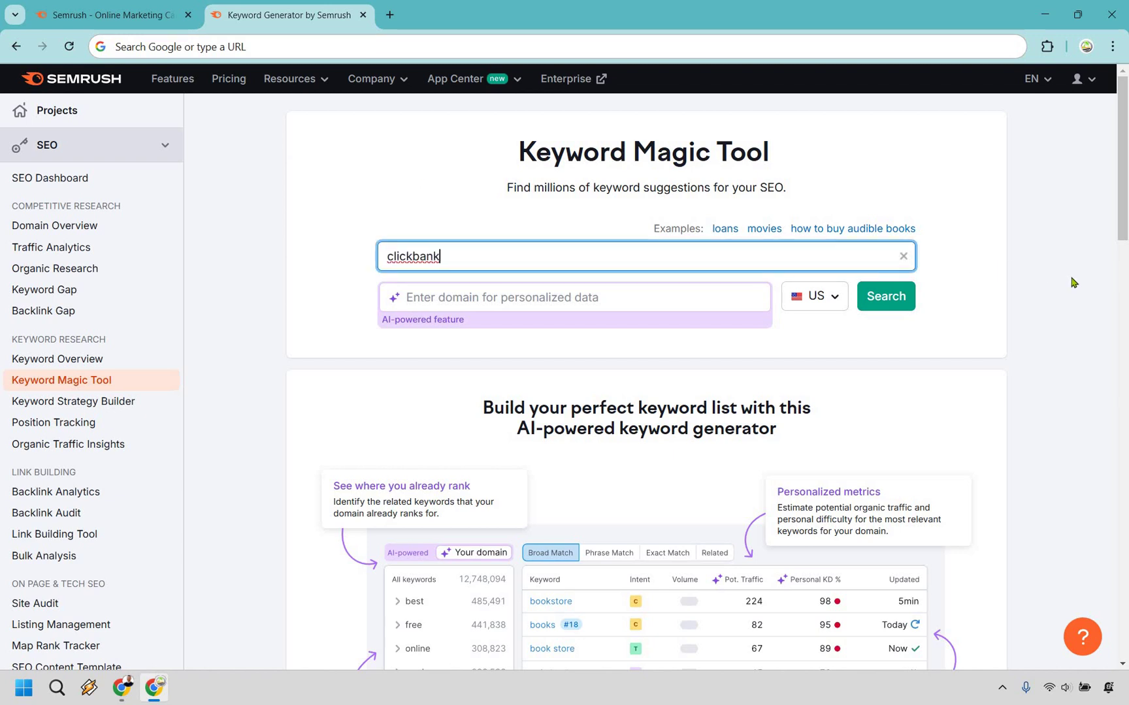
{"action": "left_click", "coordinate": [1073, 282]}
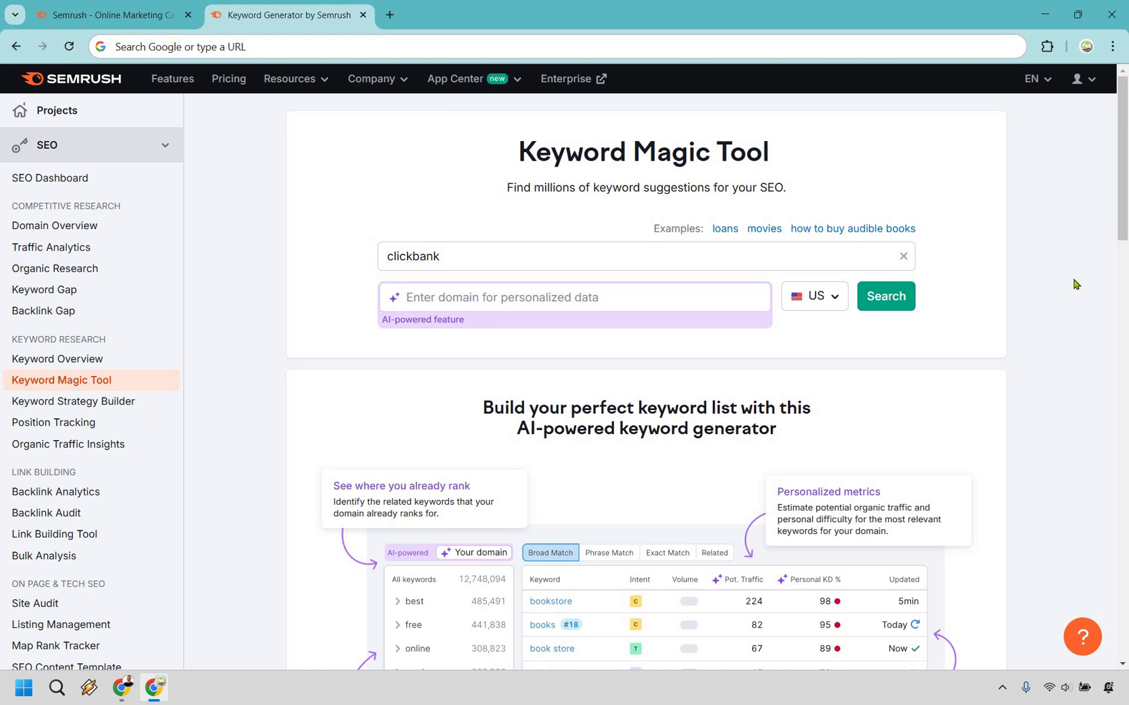
{"action": "left_click", "coordinate": [885, 296]}
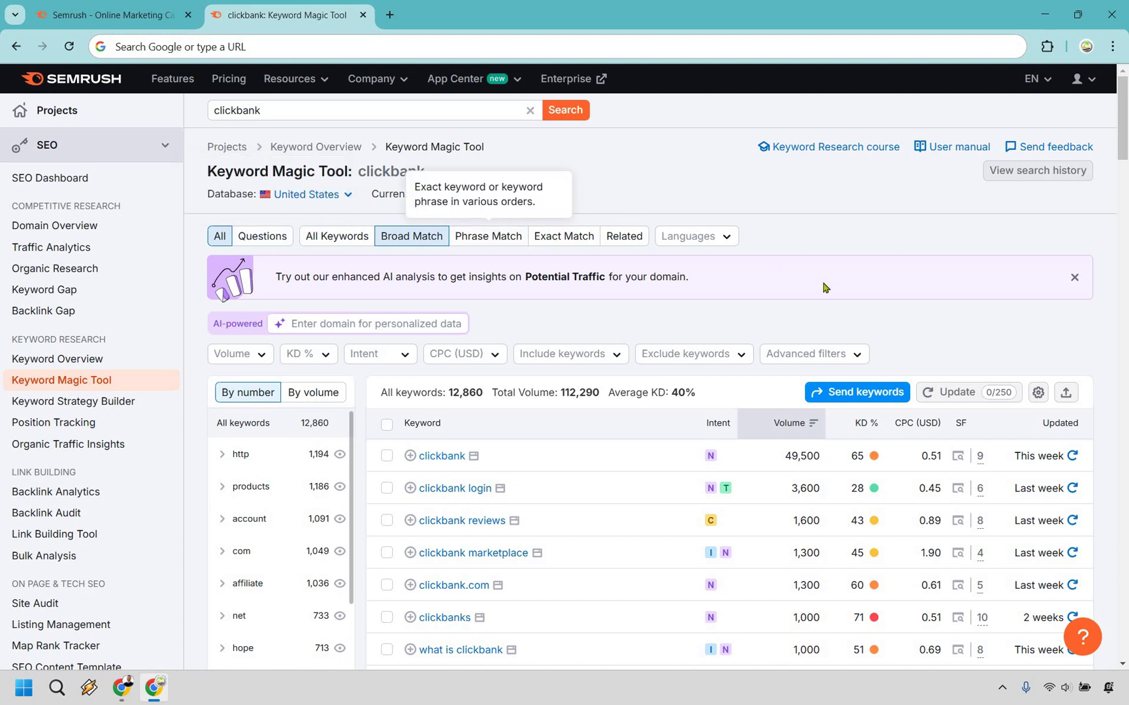
Filter the clickbank keywords to a custom KD range of 0 to 29%.
{"action": "left_click", "coordinate": [322, 356]}
{"action": "left_click", "coordinate": [331, 555]}
{"action": "type", "text": "0"}
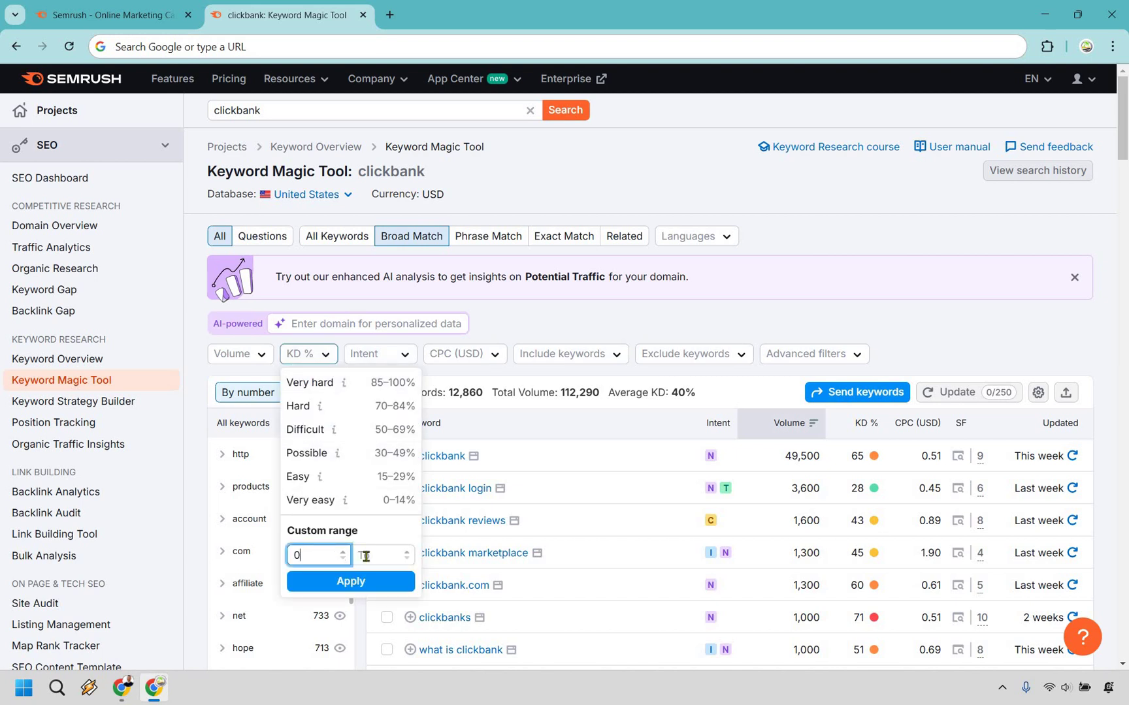
{"action": "left_click", "coordinate": [366, 556]}
{"action": "type", "text": "29"}
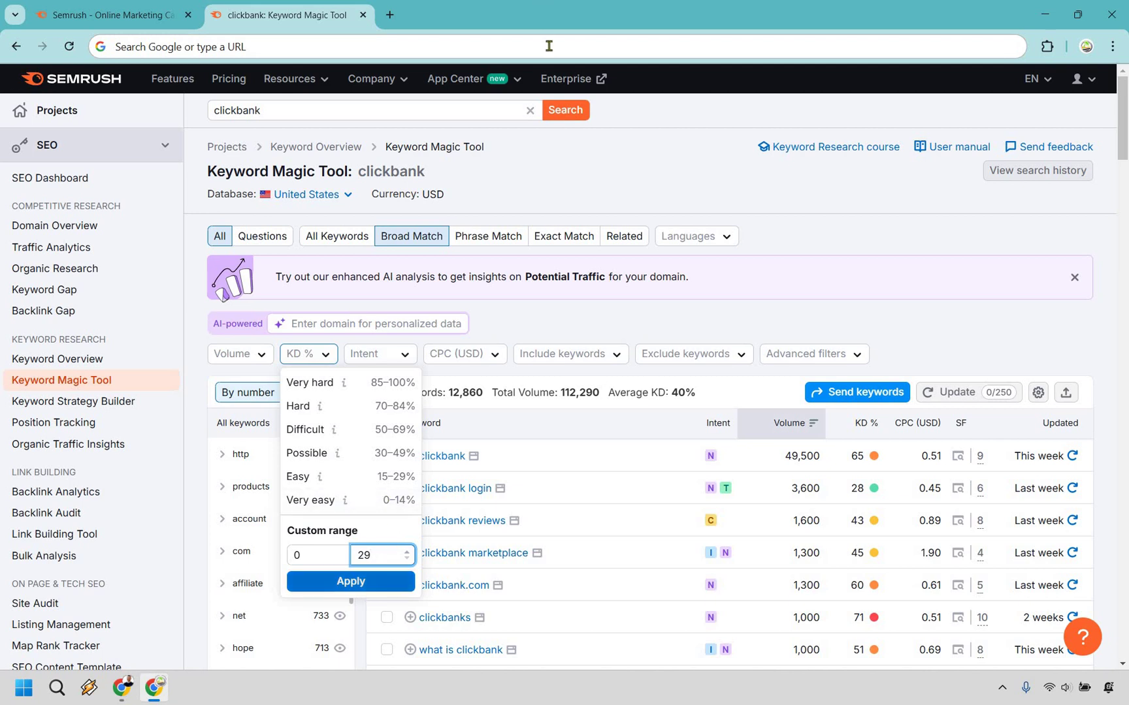
{"action": "key", "text": "Return"}
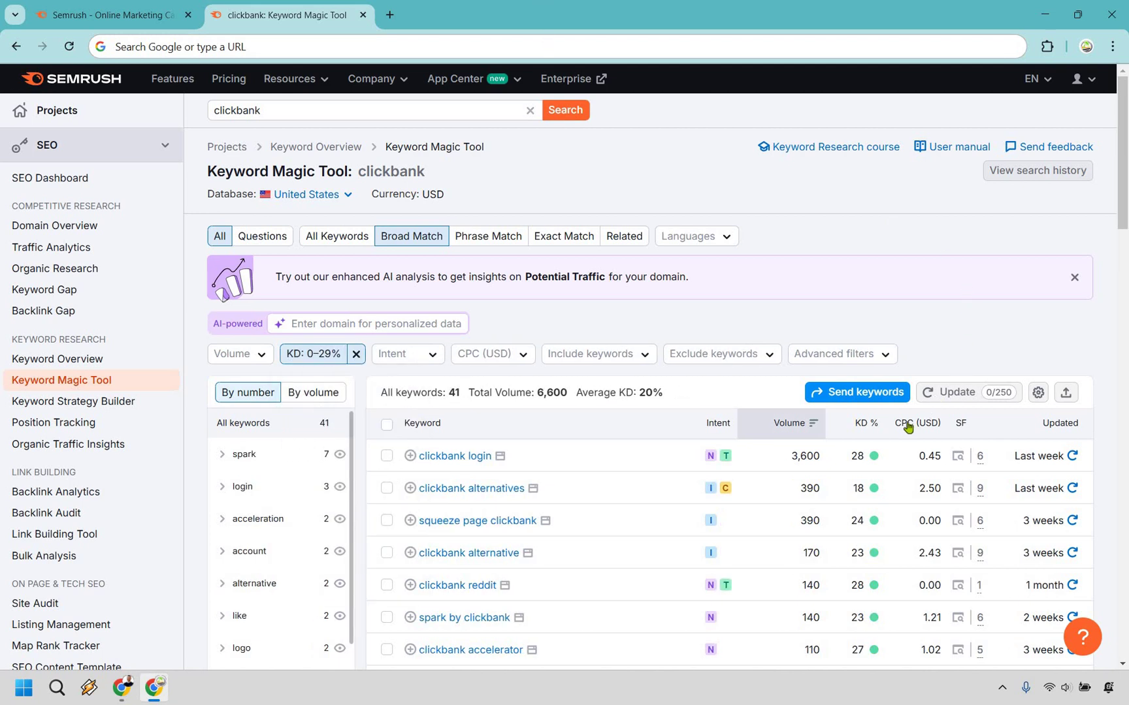
{"action": "mouse_move", "coordinate": [863, 426]}
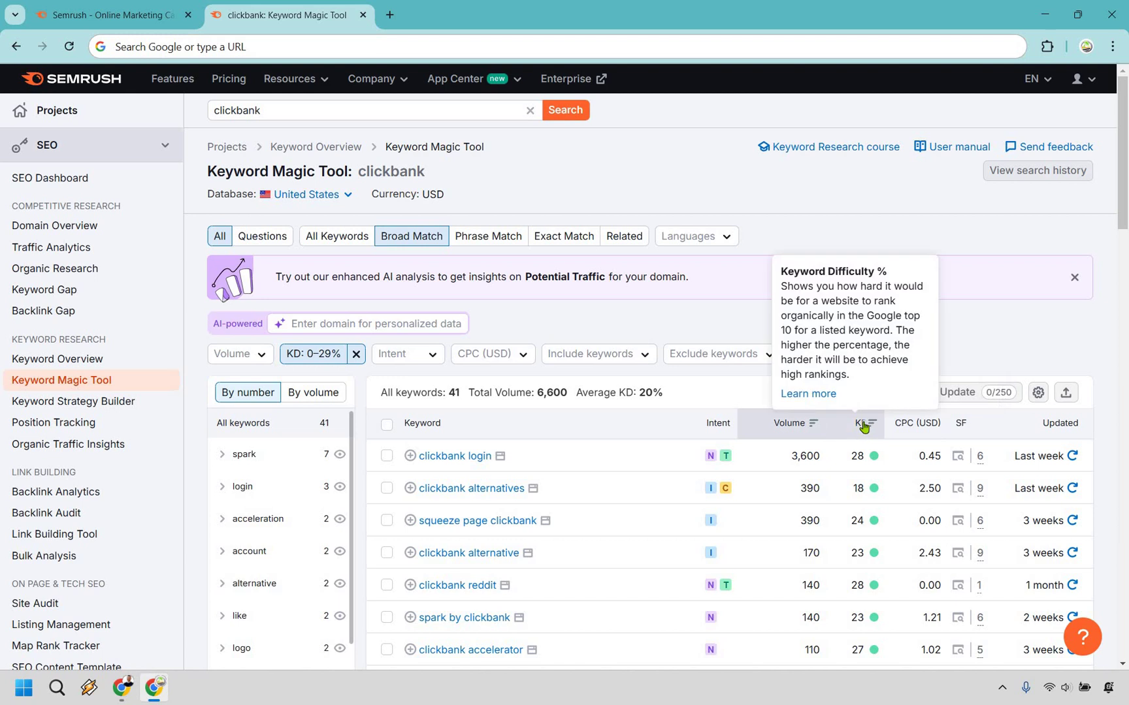
Sort the 41 clickbank keywords by KD % ascending and scroll through them.
{"action": "left_click", "coordinate": [863, 425]}
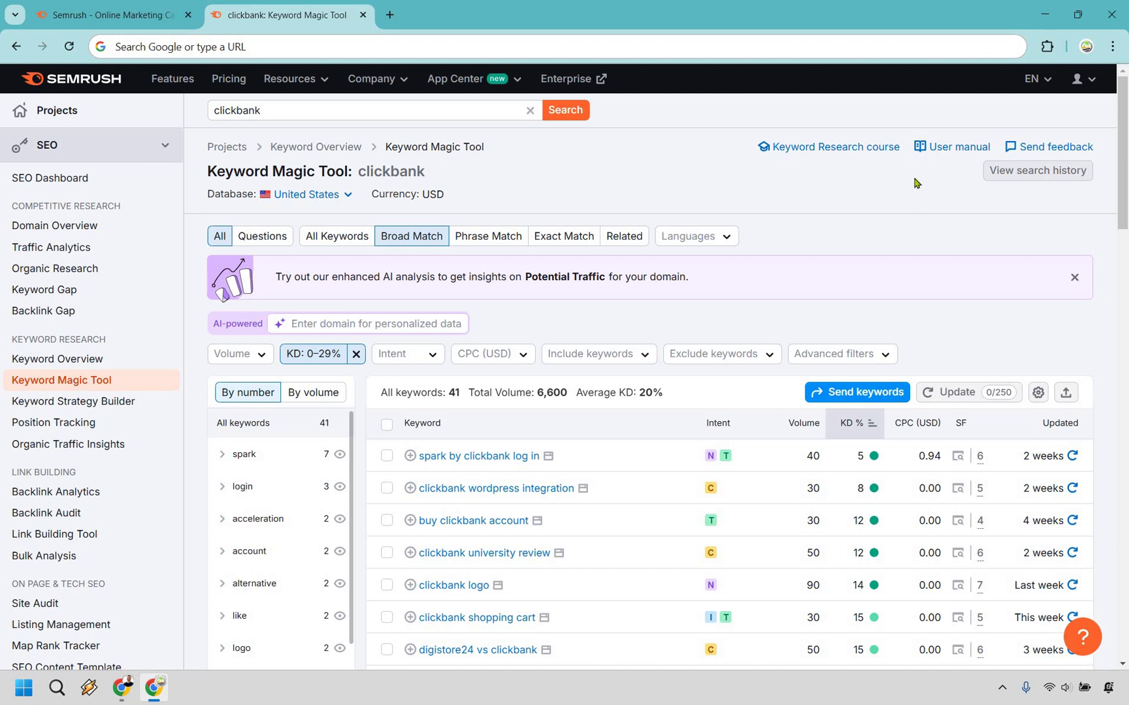
{"action": "scroll", "coordinate": [885, 312], "scroll_direction": "down", "scroll_amount": 1}
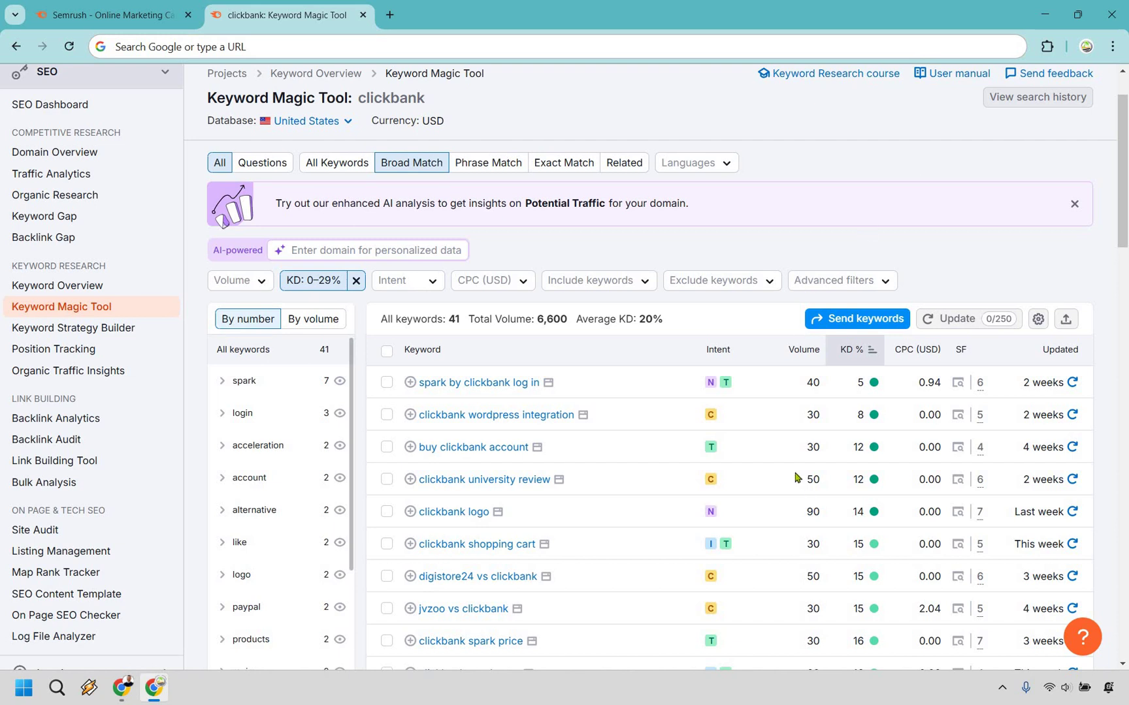
{"action": "scroll", "coordinate": [816, 407], "scroll_direction": "down", "scroll_amount": 1}
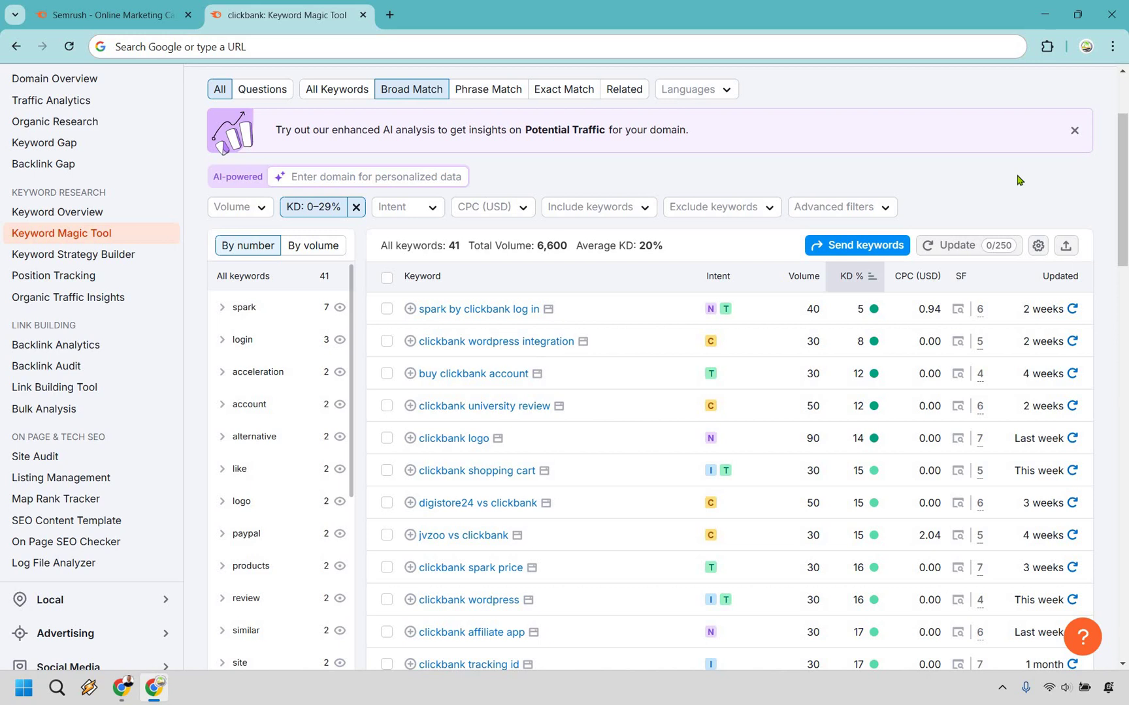
{"action": "scroll", "coordinate": [750, 290], "scroll_direction": "up", "scroll_amount": 3}
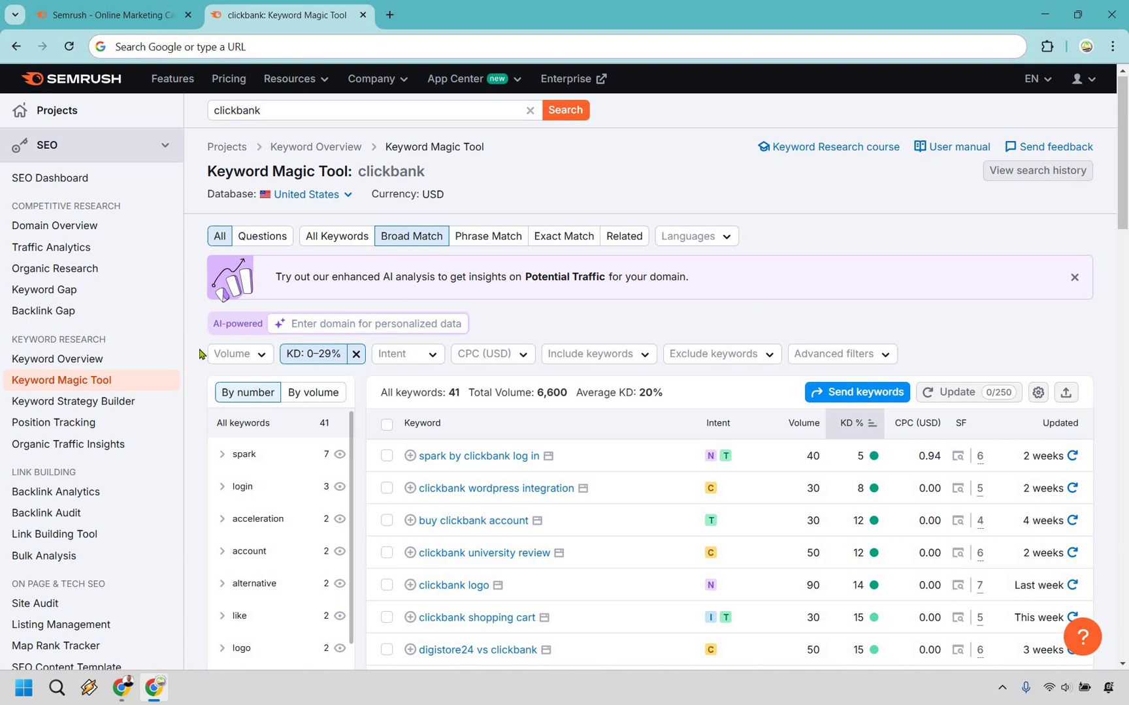
Scroll through the low-difficulty clickbank keywords in the filtered table.
{"action": "scroll", "coordinate": [199, 392], "scroll_direction": "down", "scroll_amount": 1}
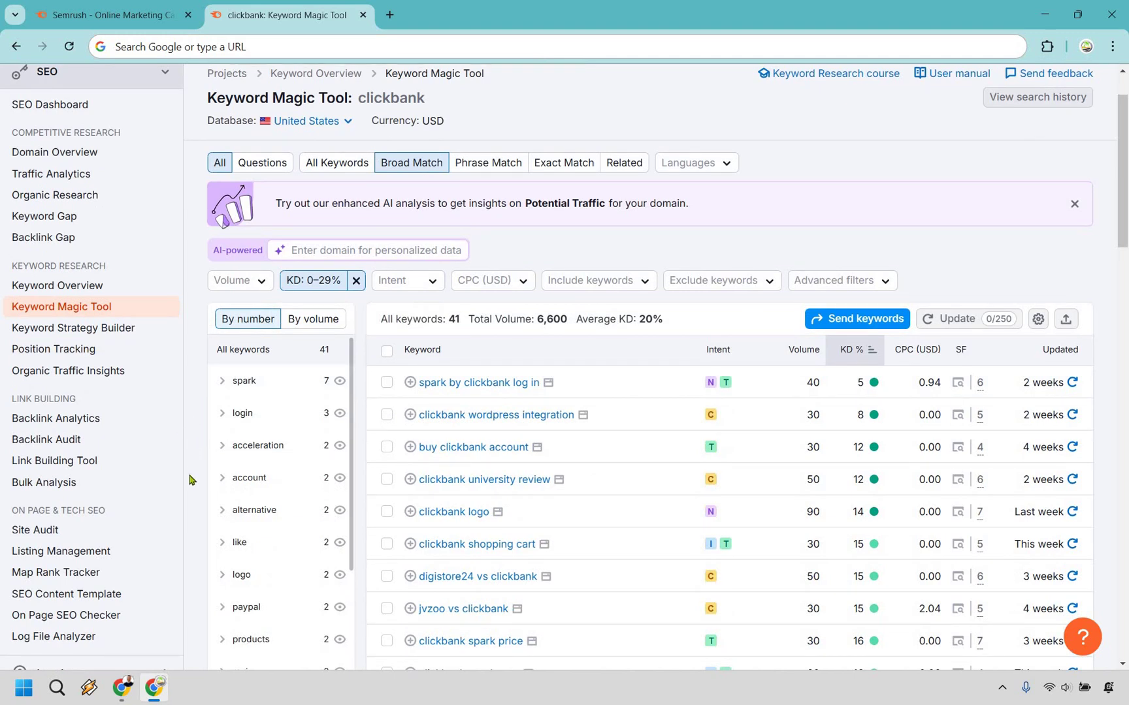
{"action": "scroll", "coordinate": [193, 519], "scroll_direction": "down", "scroll_amount": 1}
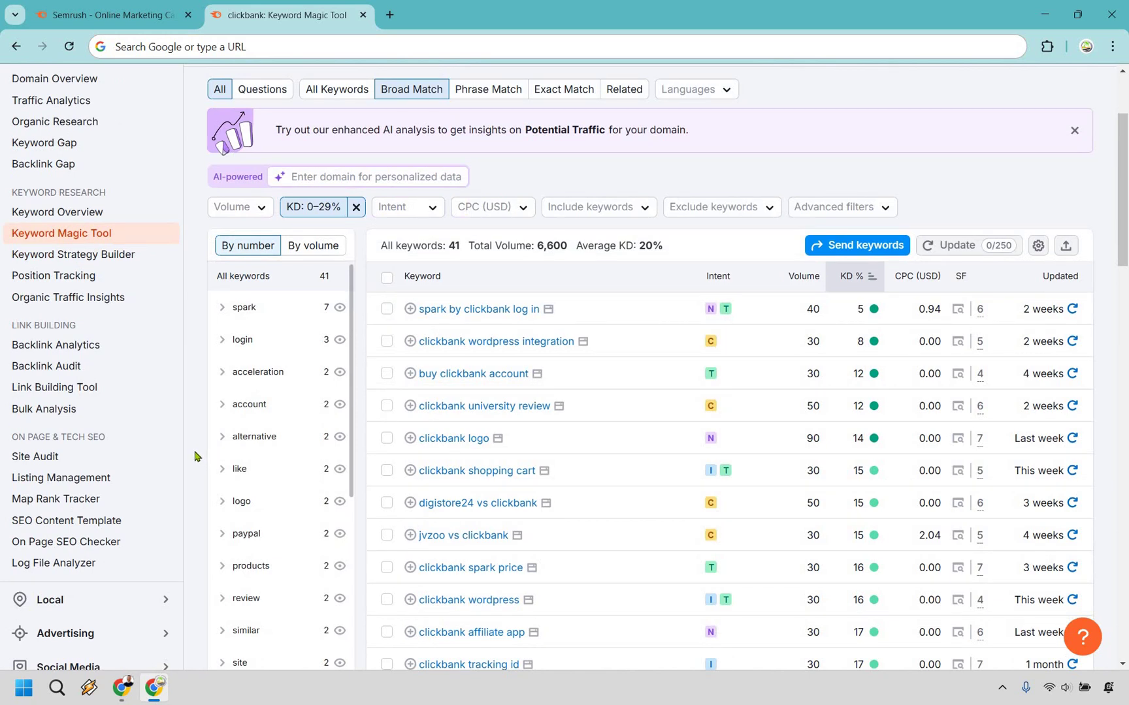
{"action": "scroll", "coordinate": [670, 298], "scroll_direction": "up", "scroll_amount": 2}
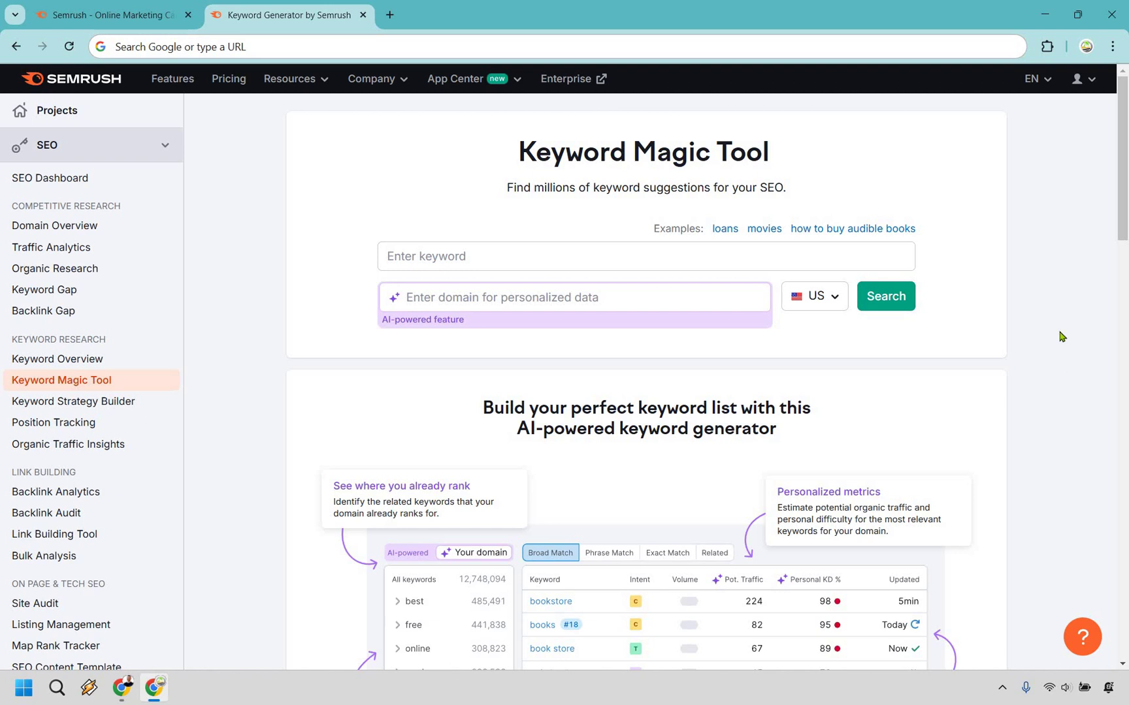
Review the Pro, Guru and Business plans on Plans & Pricing, then return to the homepage.
{"action": "left_click", "coordinate": [112, 16]}
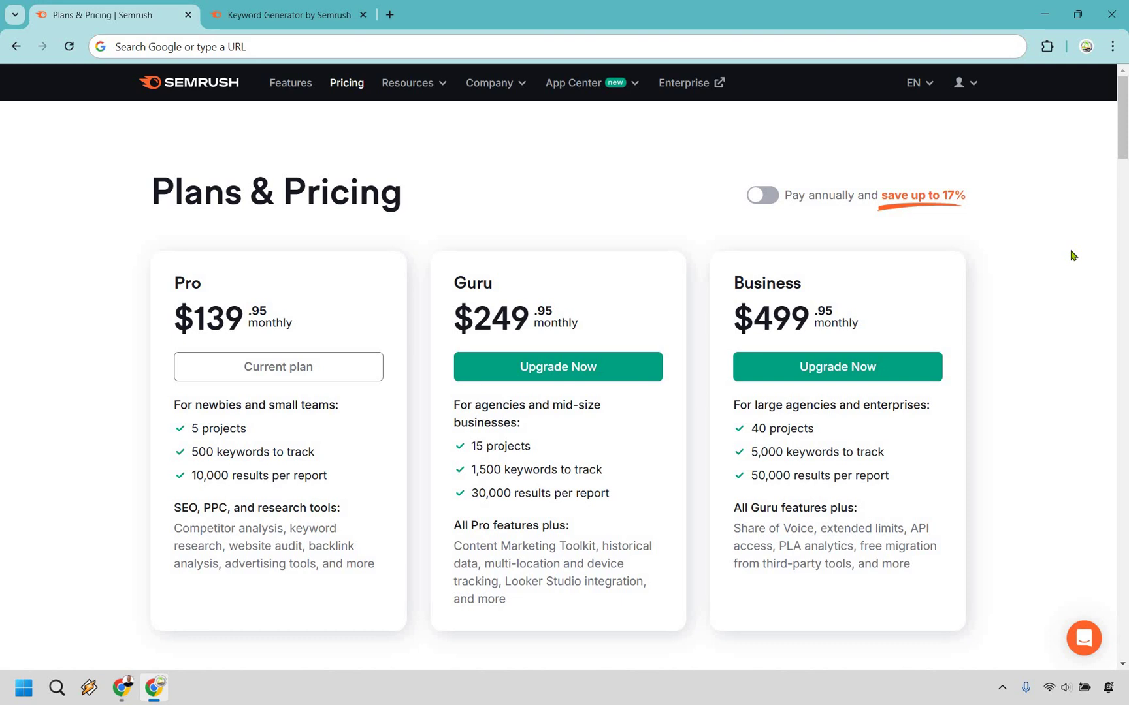
{"action": "scroll", "coordinate": [1081, 294], "scroll_direction": "down", "scroll_amount": 10}
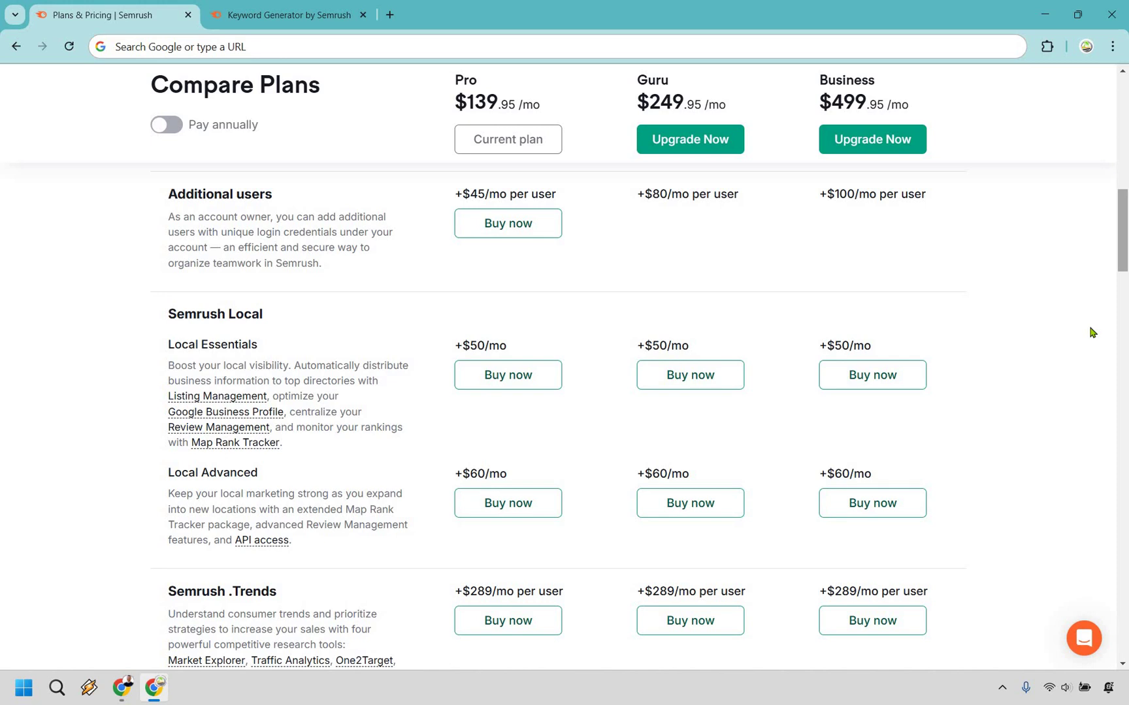
{"action": "left_click", "coordinate": [16, 46]}
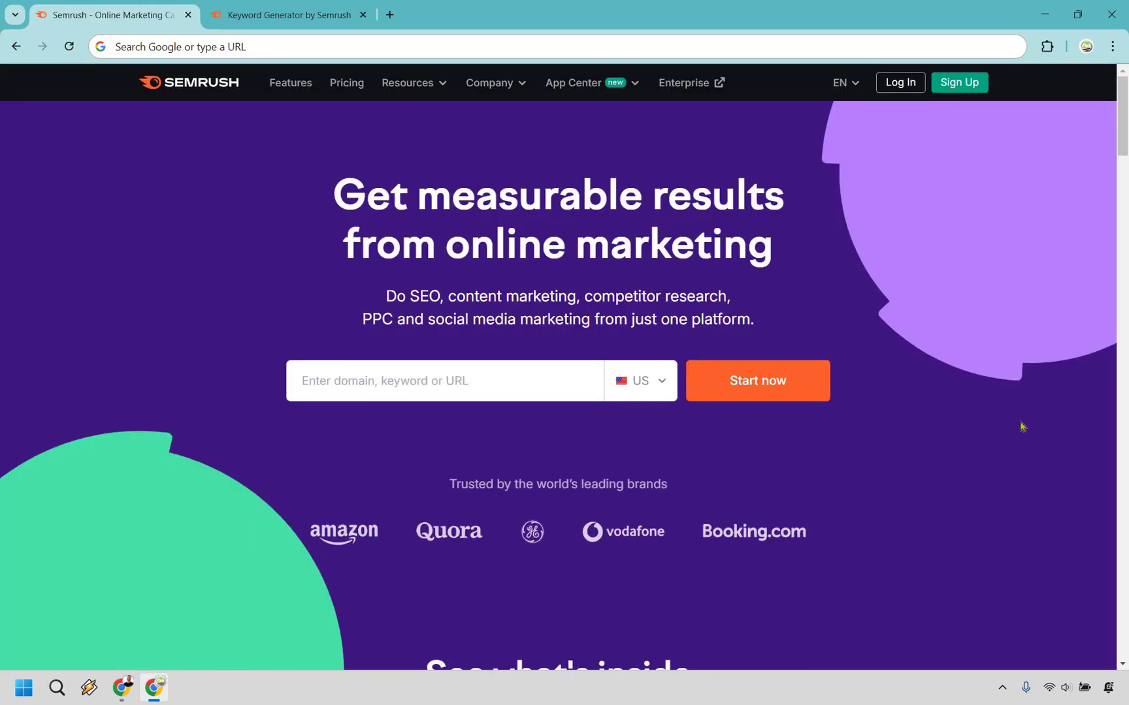